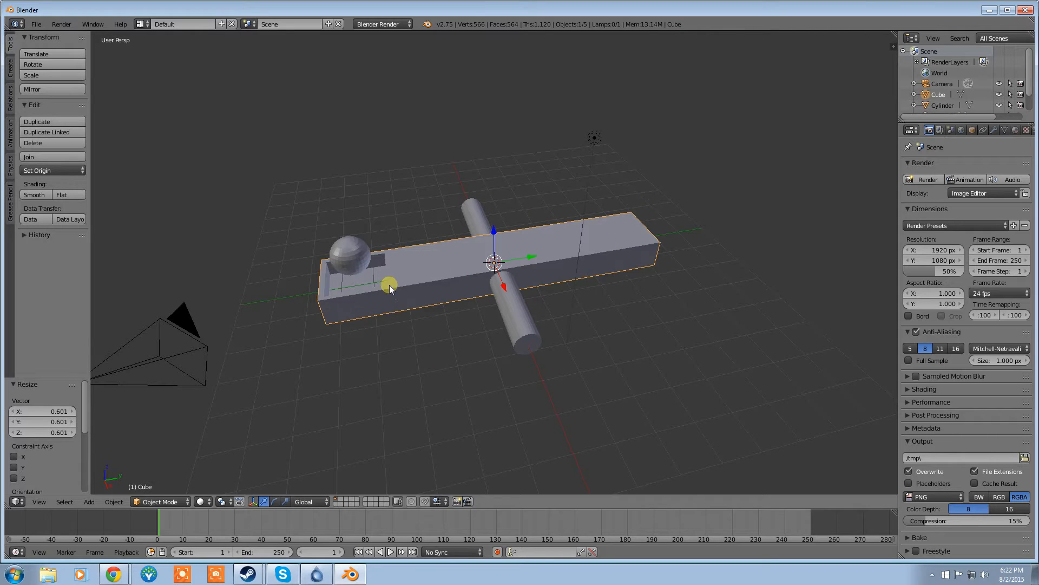
key("Tab")
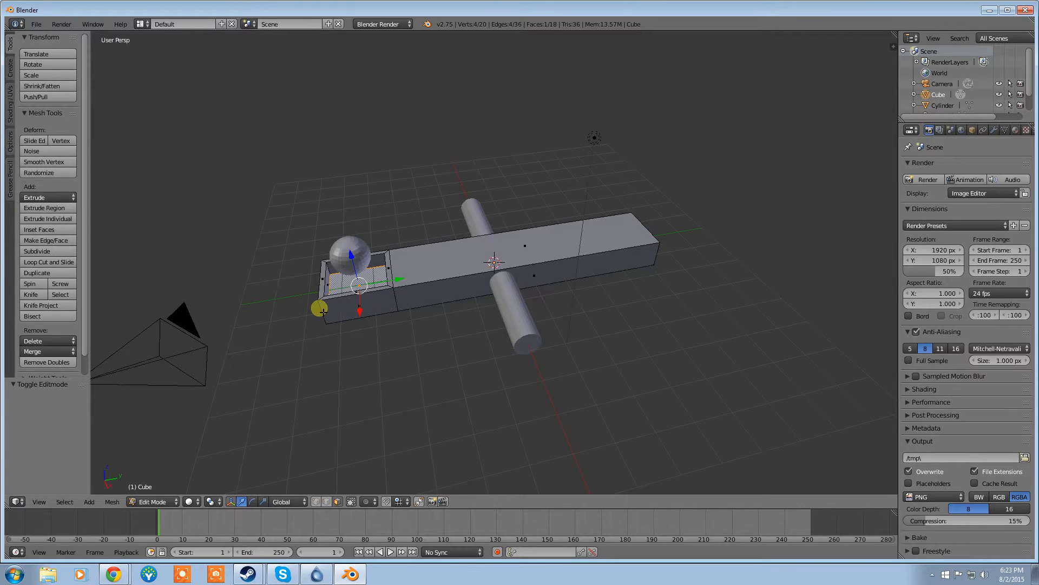
key("Tab")
Make the sphere an active rigid body with a Sphere collision shape and test-play the simulation, returning to the first frame
middle_click_drag(325, 308, 339, 262)
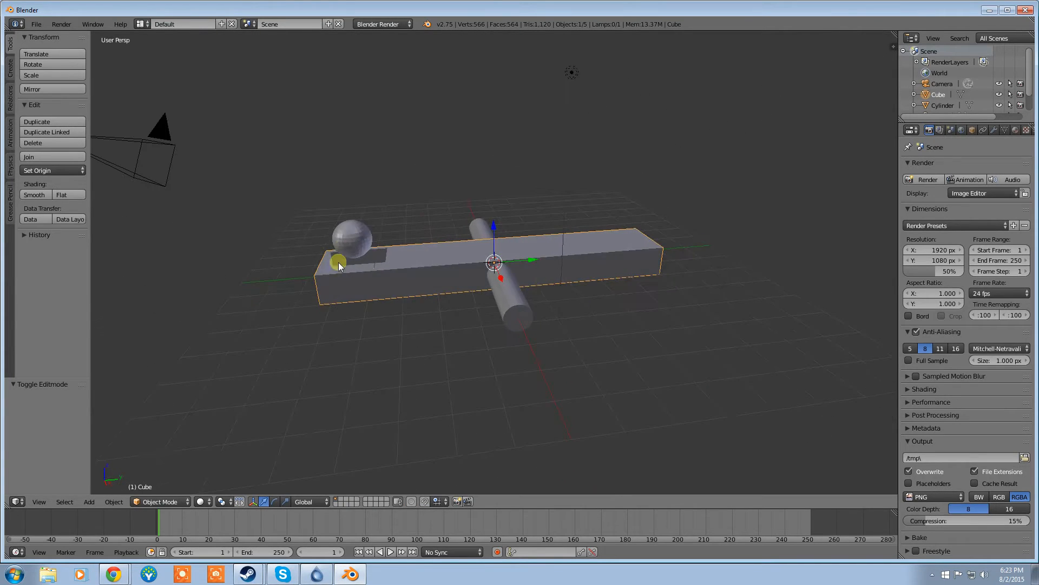
right_click(358, 241)
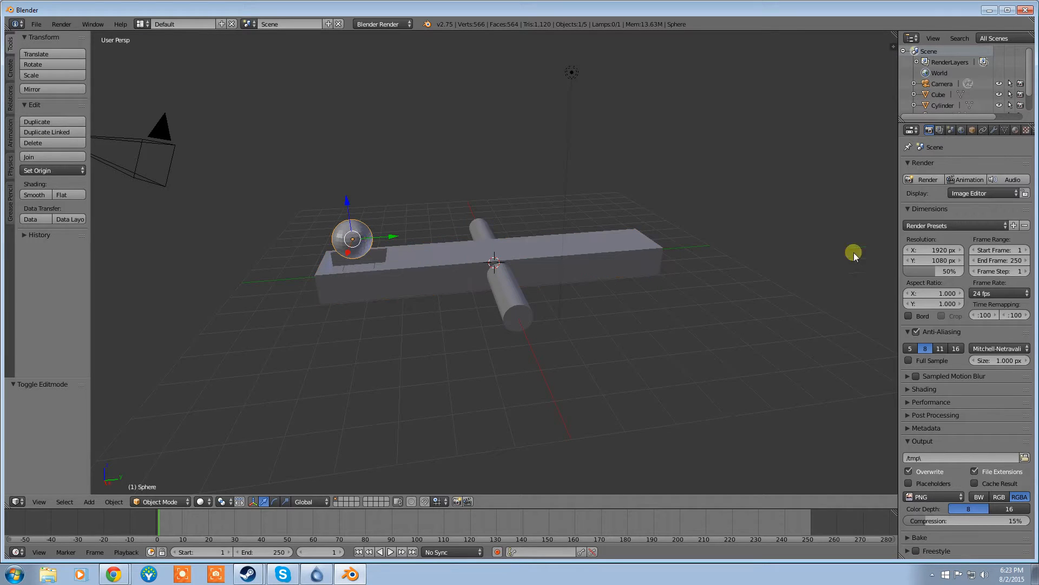
left_click_drag(899, 161, 796, 161)
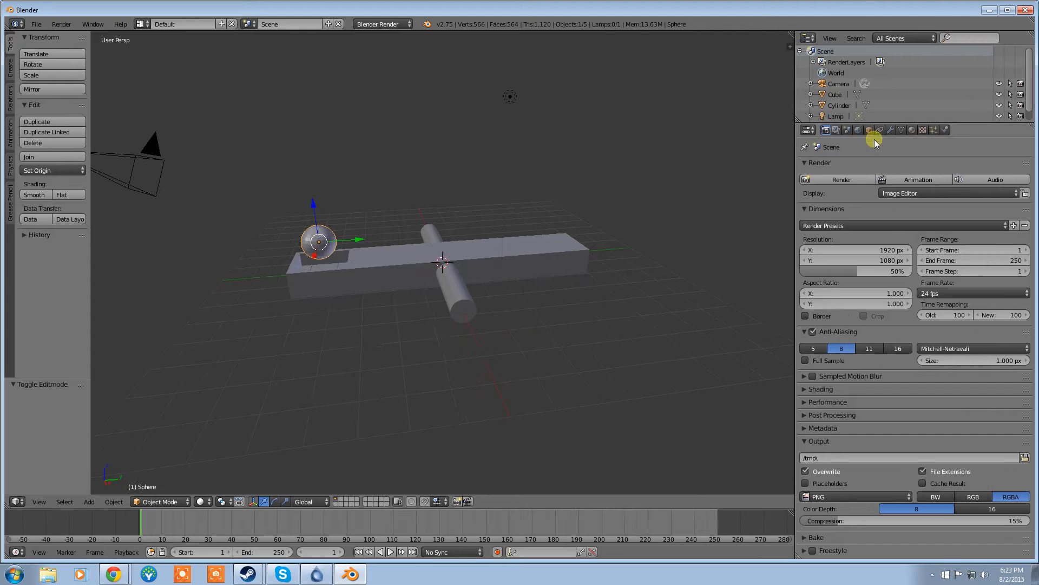
left_click(945, 130)
left_click(967, 216)
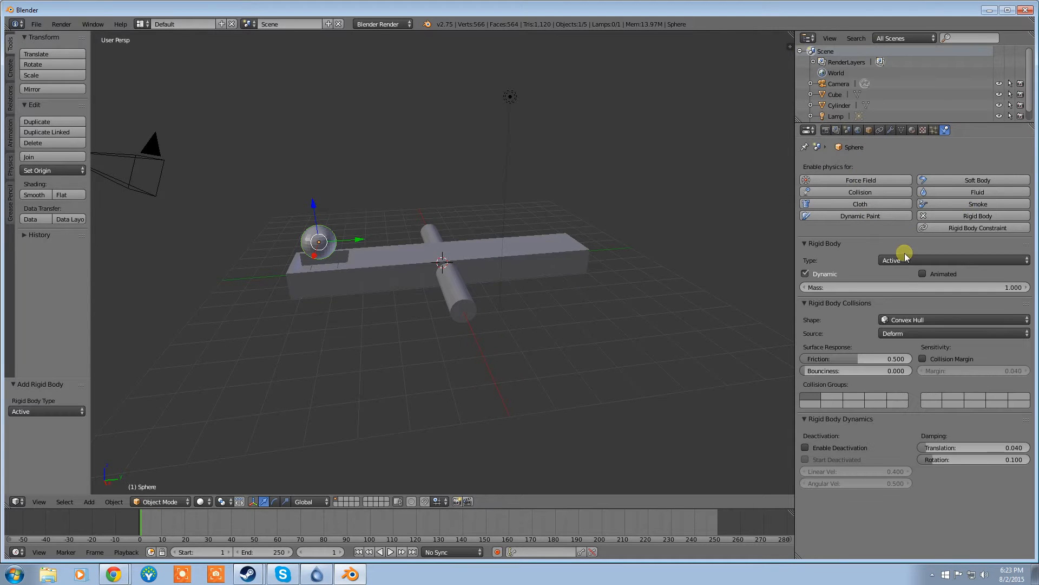
left_click(912, 319)
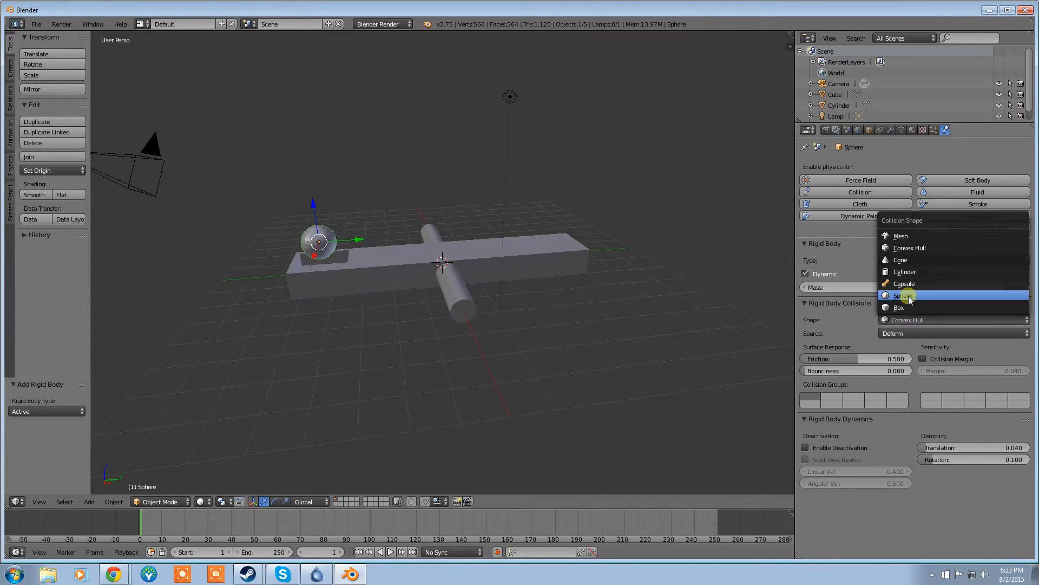
left_click(904, 298)
left_click(390, 552)
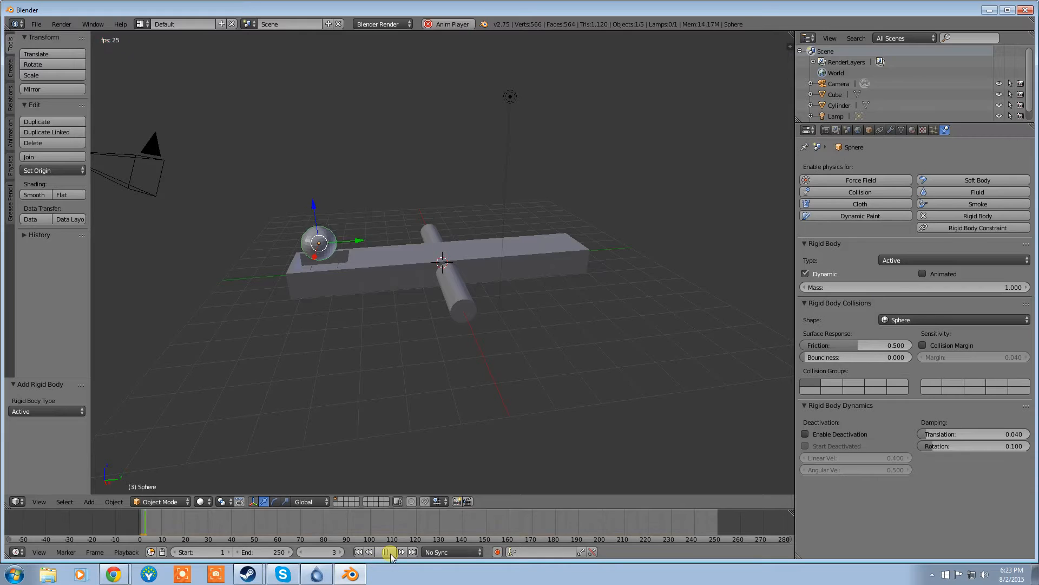
left_click(358, 551)
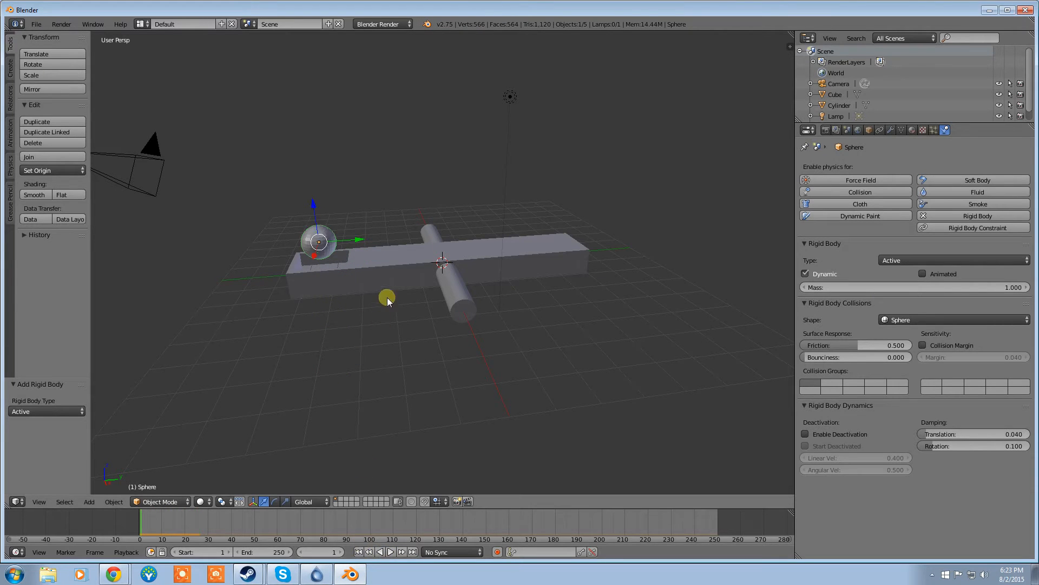
Add a rigid body to the beam, set its type to Passive, and test-play the simulation
right_click(427, 295)
right_click(427, 295)
left_click(977, 216)
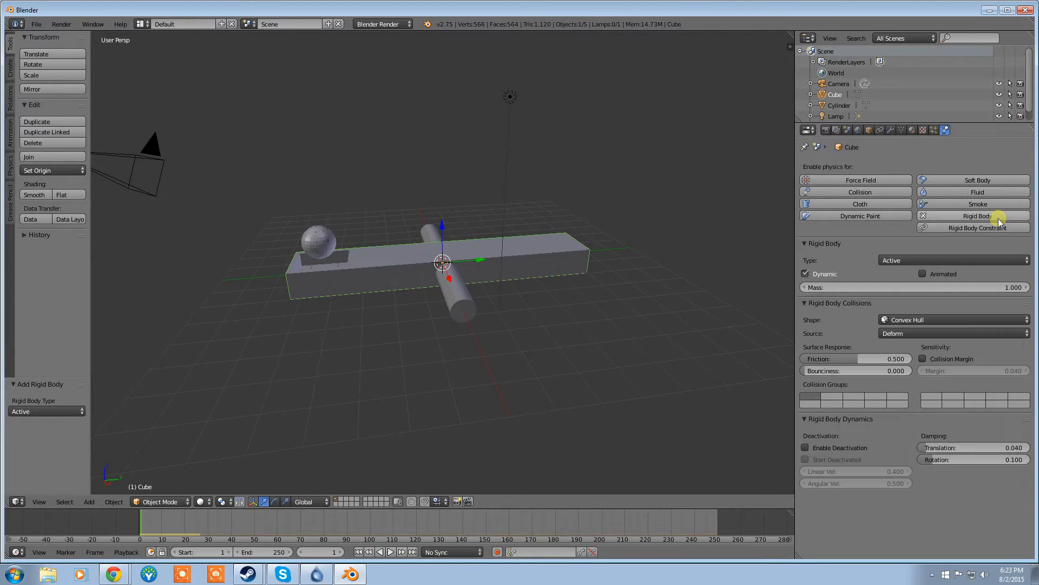
left_click(917, 261)
left_click(900, 235)
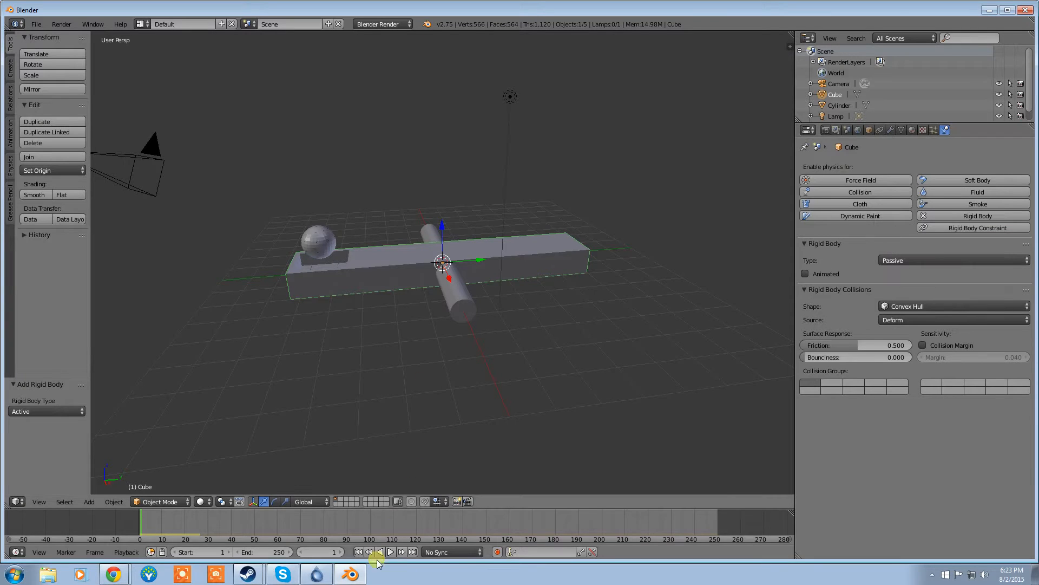
left_click(390, 551)
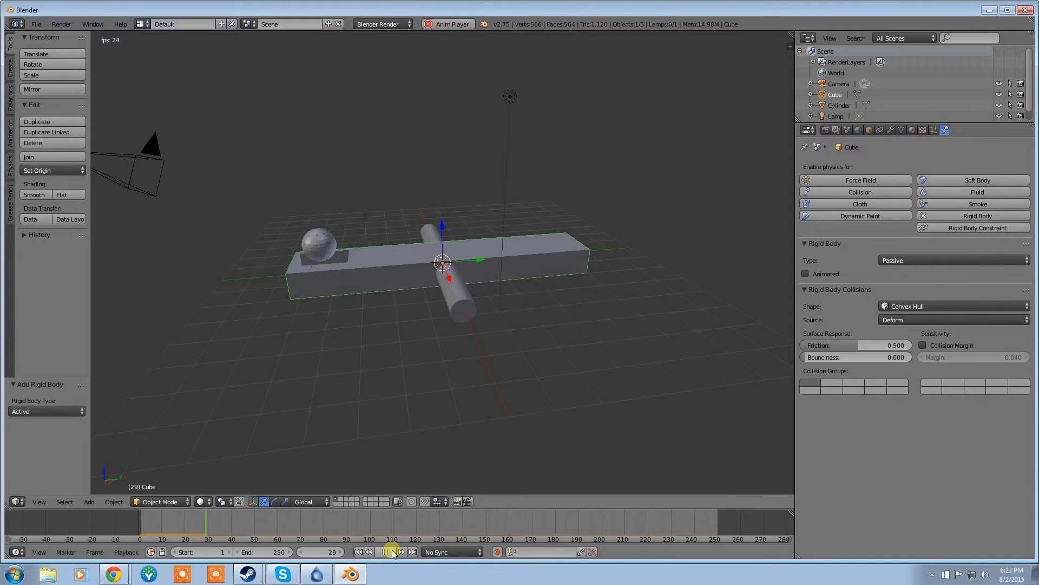
left_click(392, 552)
Set the beam's collision shape to Mesh and replay the simulation from the start, returning to the first frame
left_click(923, 306)
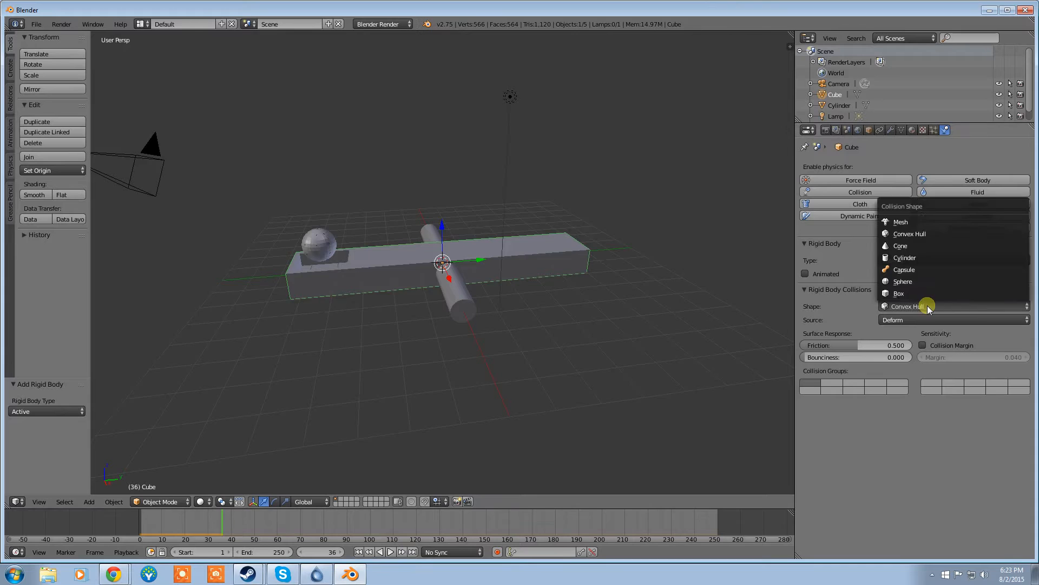
left_click(900, 222)
left_click(358, 552)
left_click(391, 552)
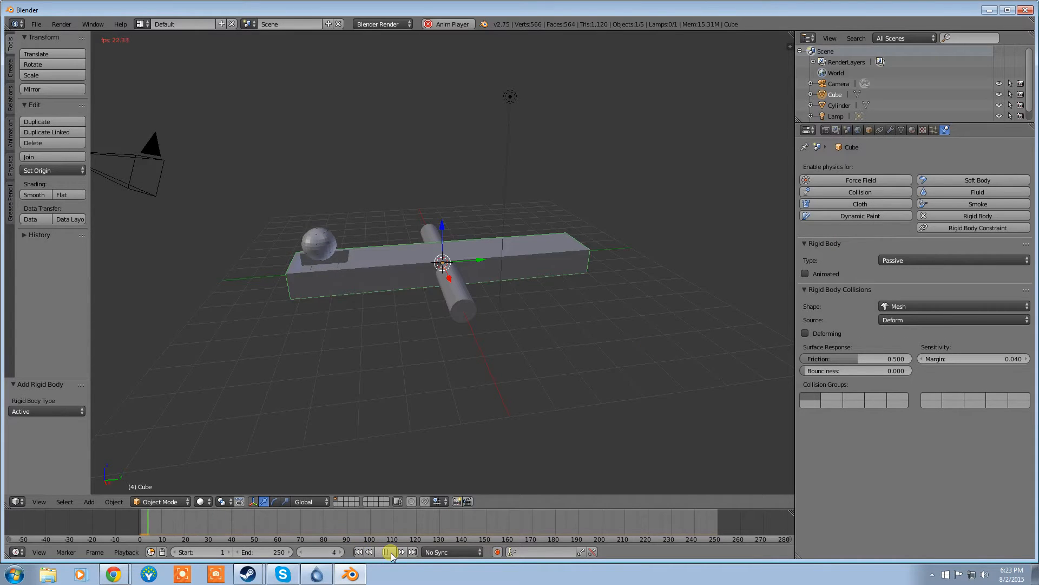
left_click(386, 552)
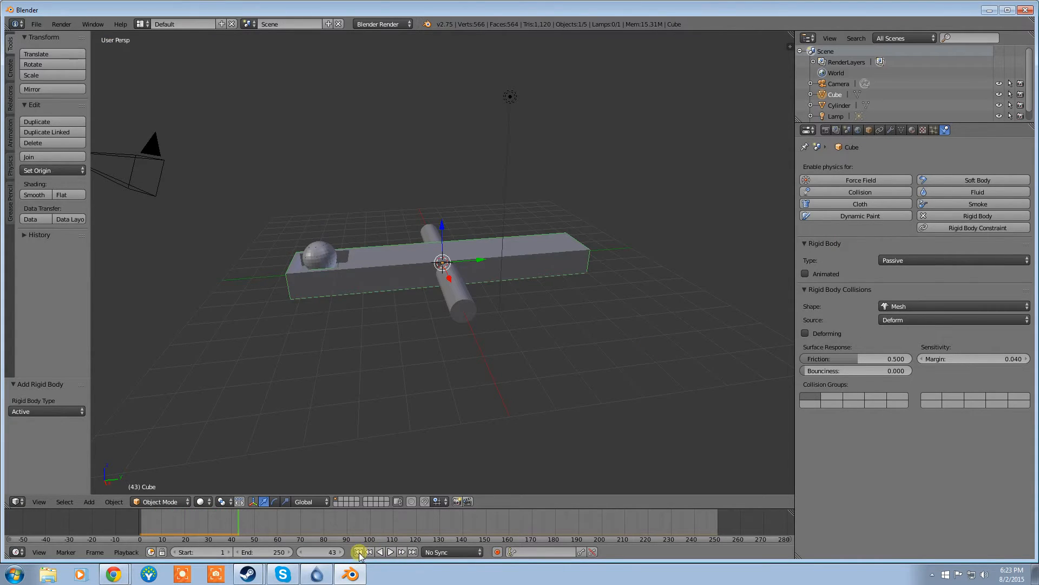
left_click(358, 551)
Change the beam's rigid body type to Active and test-play the simulation, returning to the first frame
left_click(894, 260)
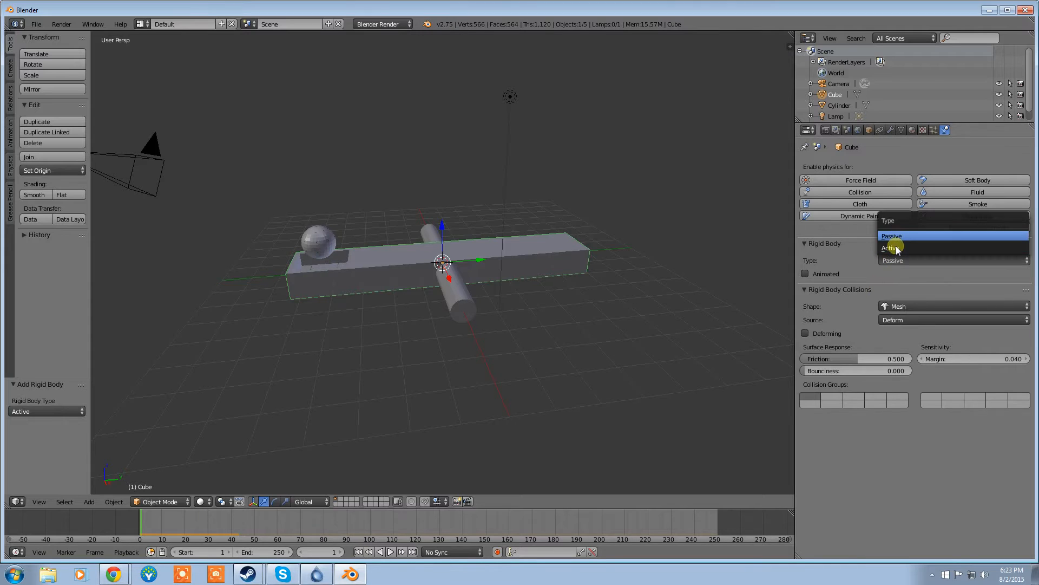
left_click(892, 248)
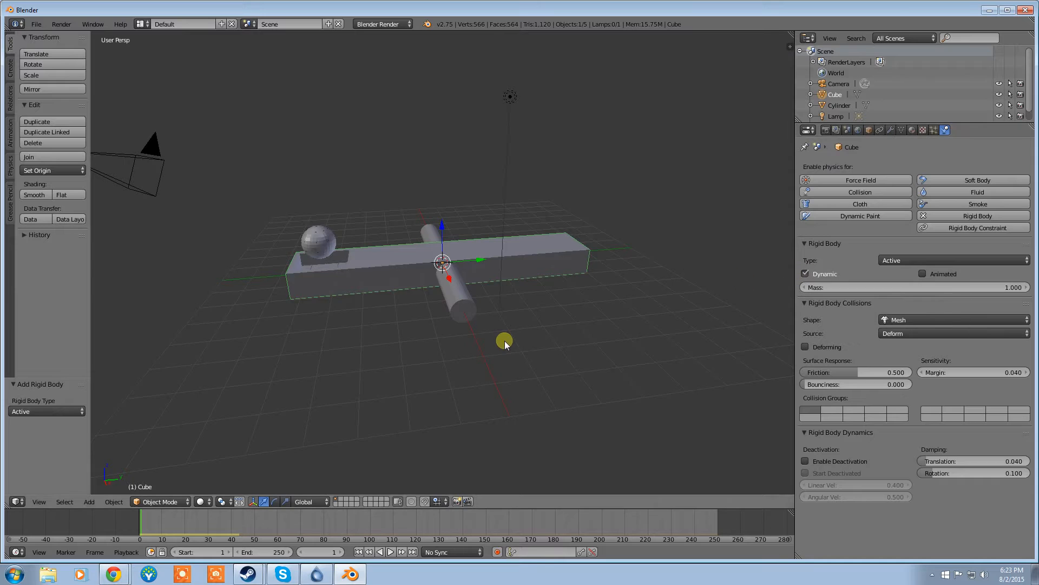
left_click(390, 551)
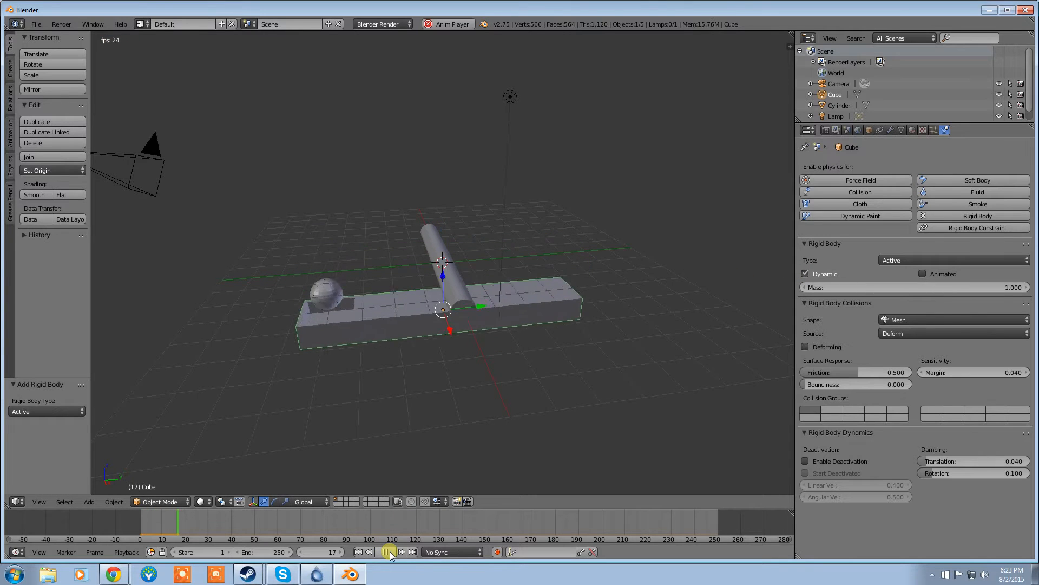
left_click(387, 552)
left_click(358, 551)
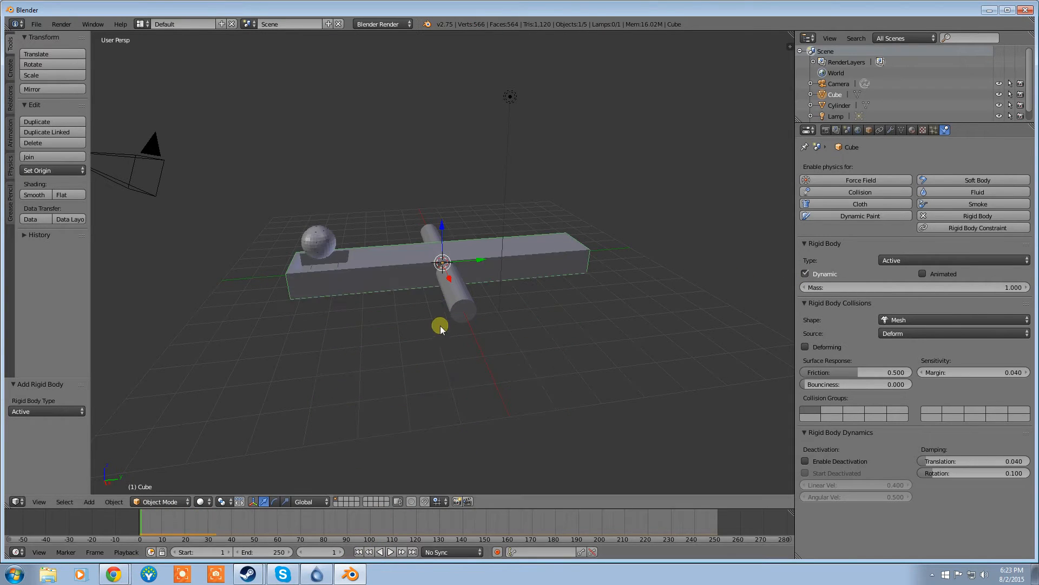
Give the cylinder a rigid body and a rigid body constraint, with Dynamic disabled and a Cylinder collision shape
right_click(464, 290)
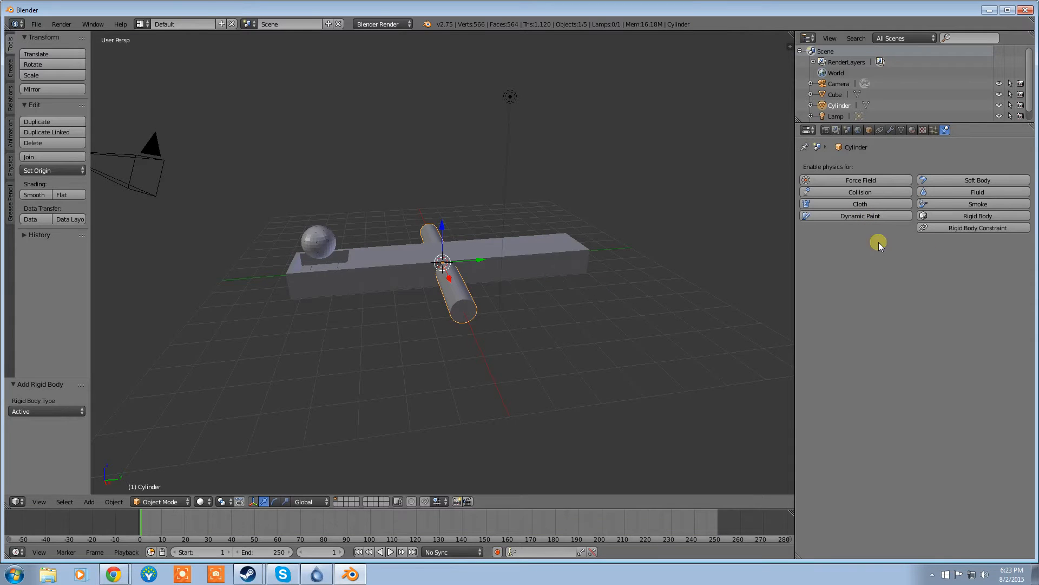
left_click(947, 216)
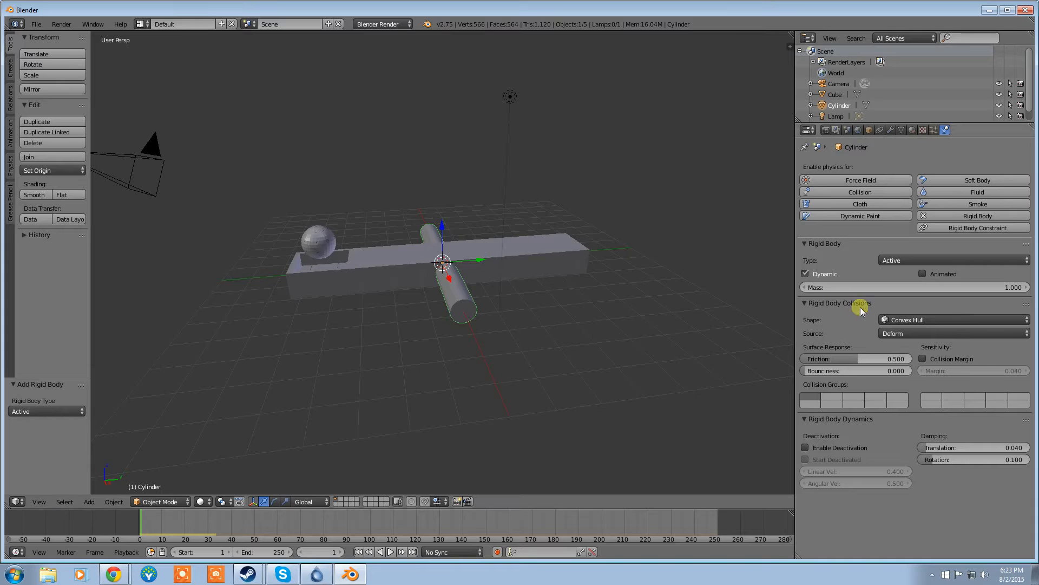
left_click(942, 226)
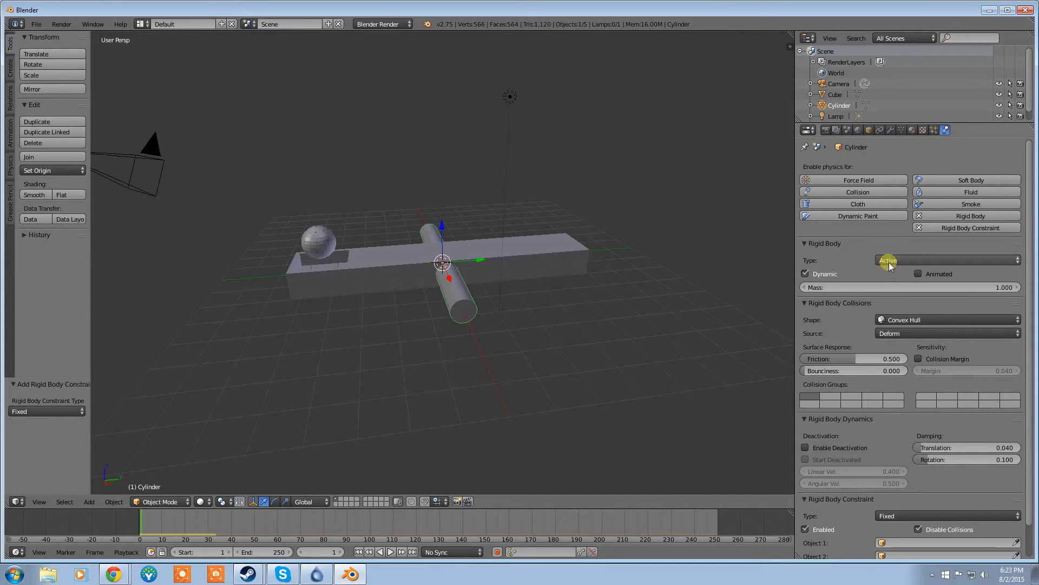
left_click(806, 275)
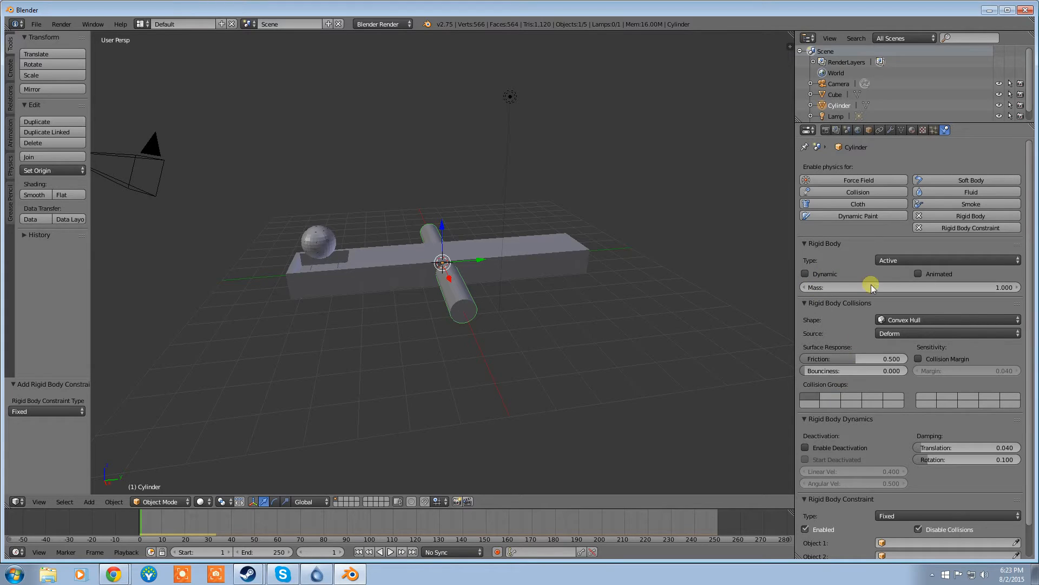
left_click(891, 321)
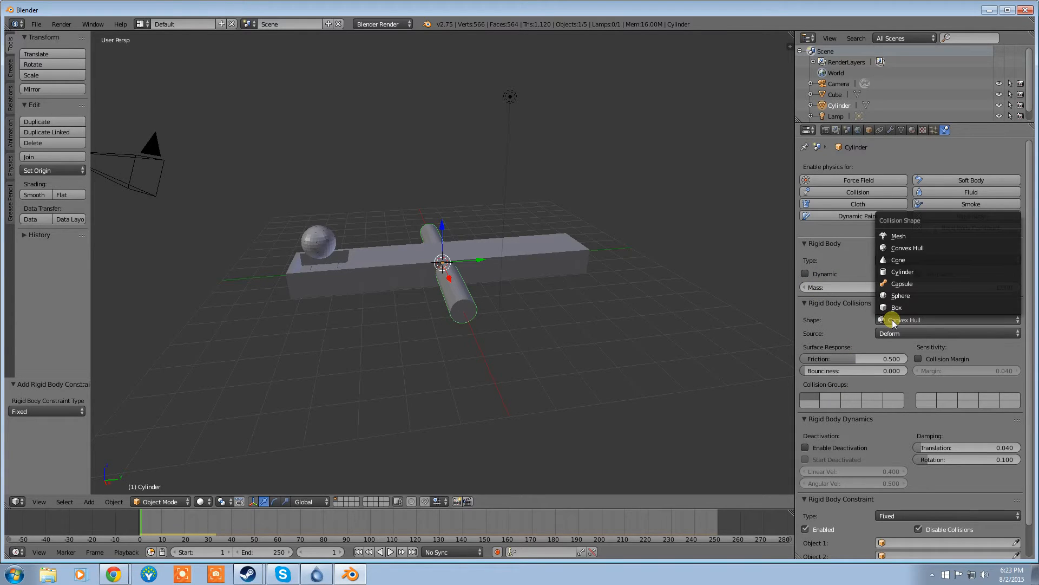
left_click(894, 272)
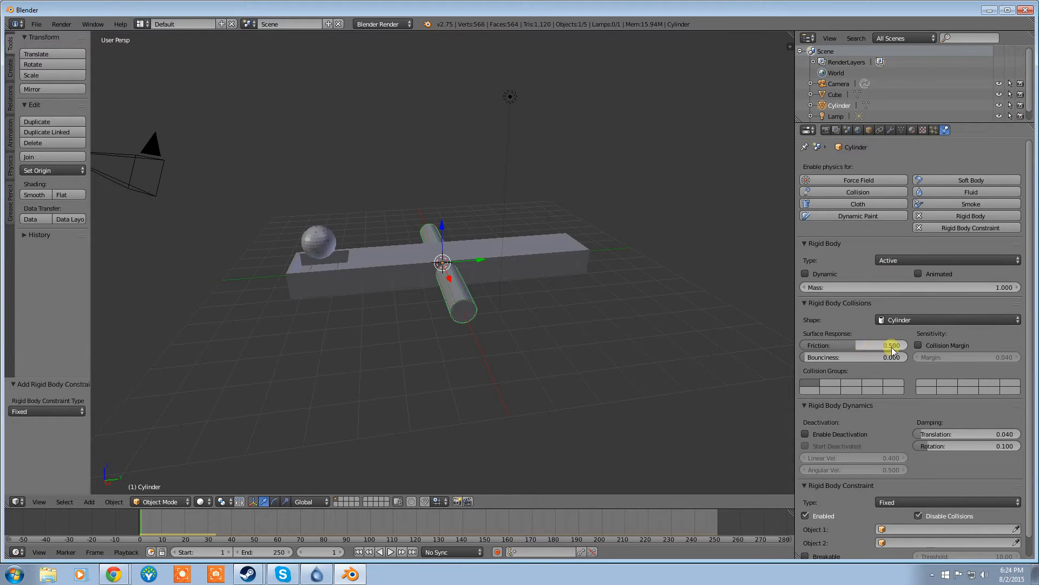
Set the cylinder's rigid body constraint to Hinge, with Cylinder as the first object and Cube as the second
scroll(902, 355, "down", 1)
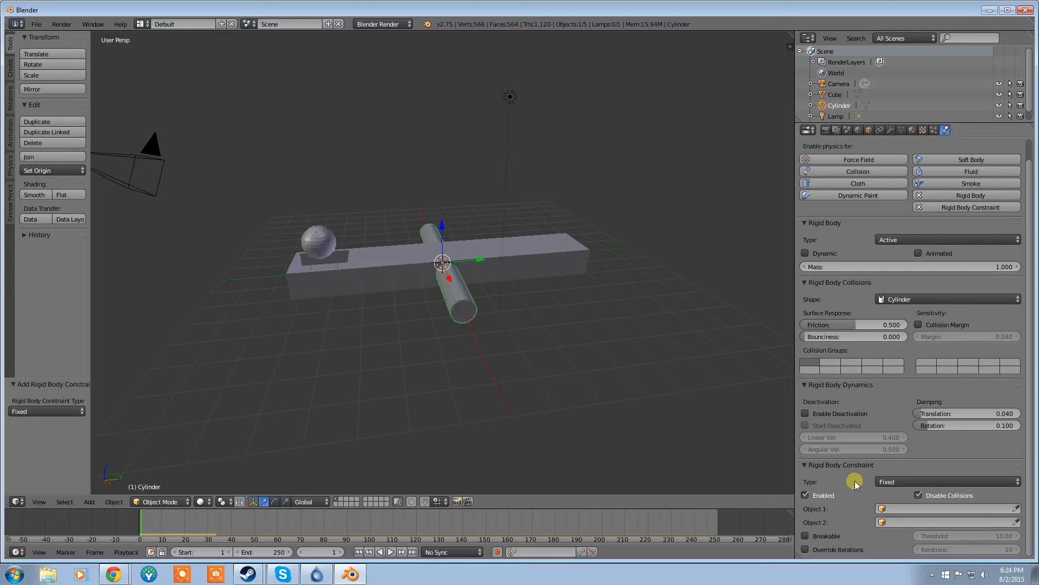
left_click(886, 481)
left_click(891, 448)
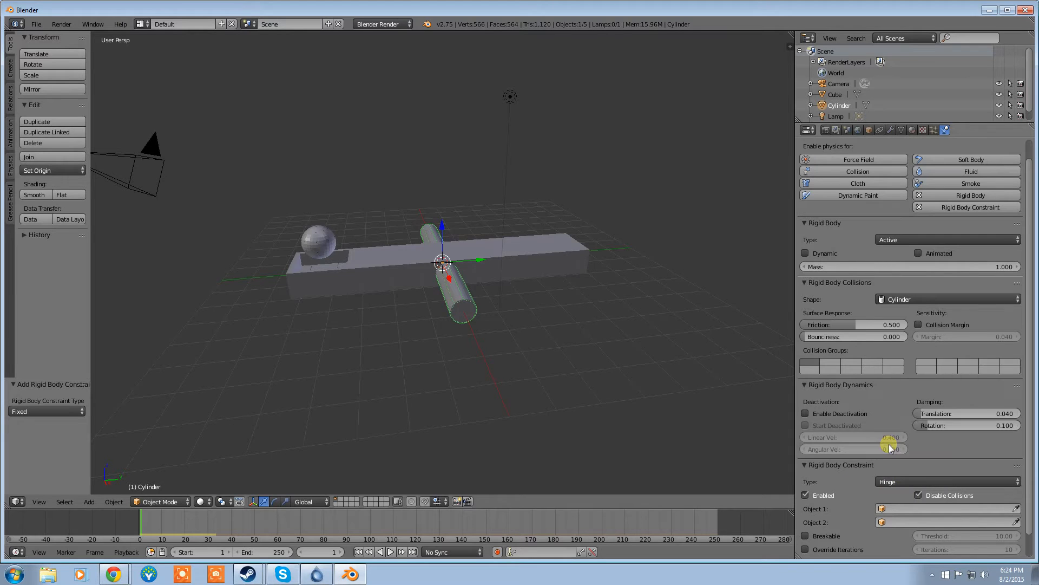
scroll(885, 445, "down", 1)
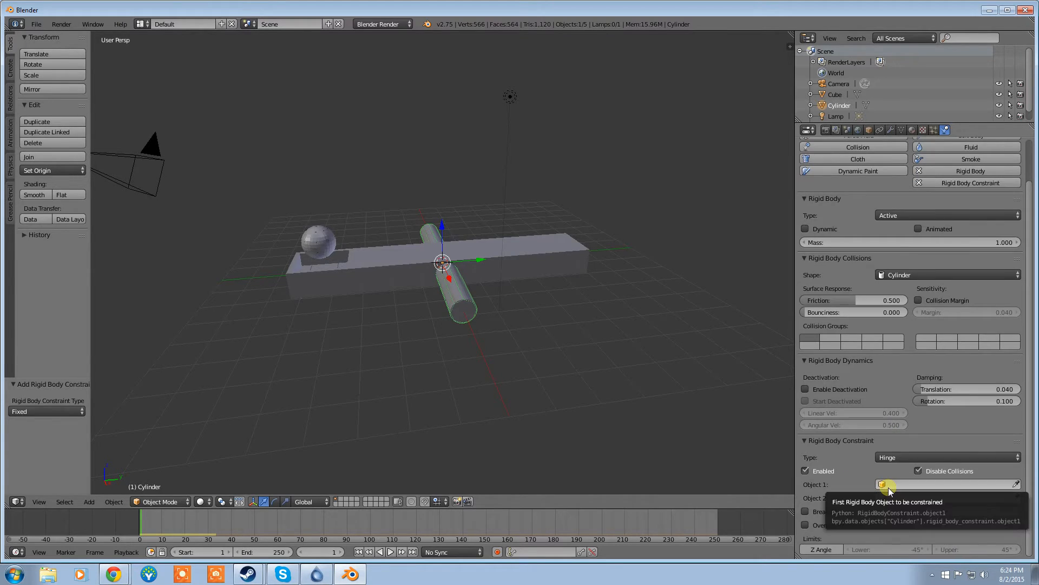
left_click(892, 484)
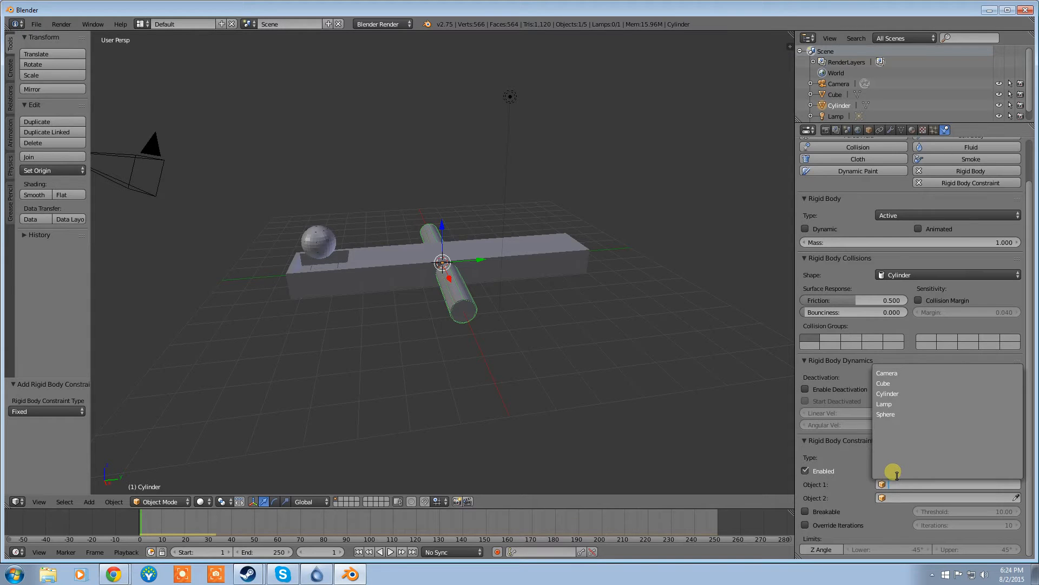
left_click(893, 394)
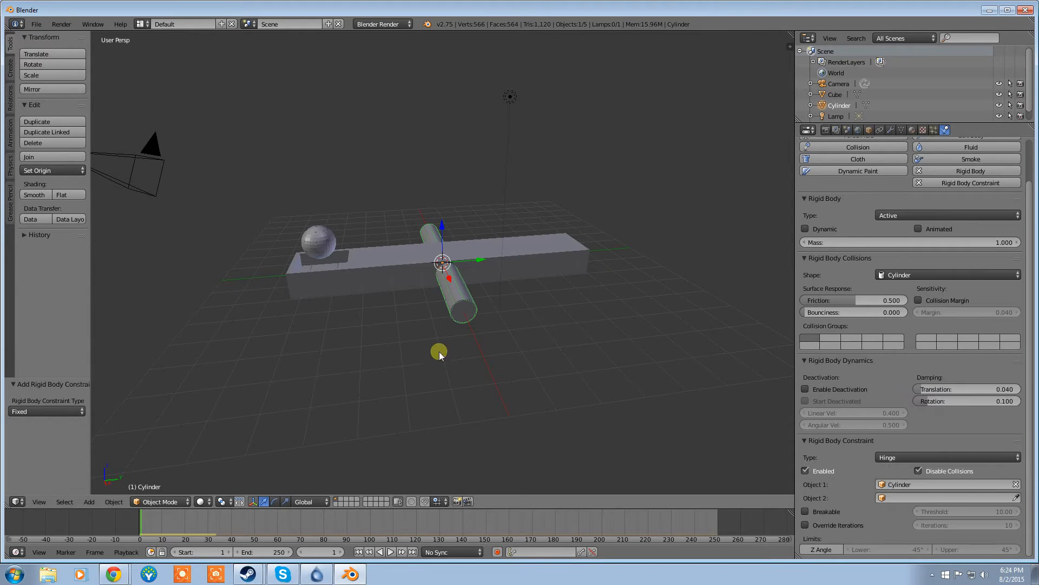
left_click(890, 498)
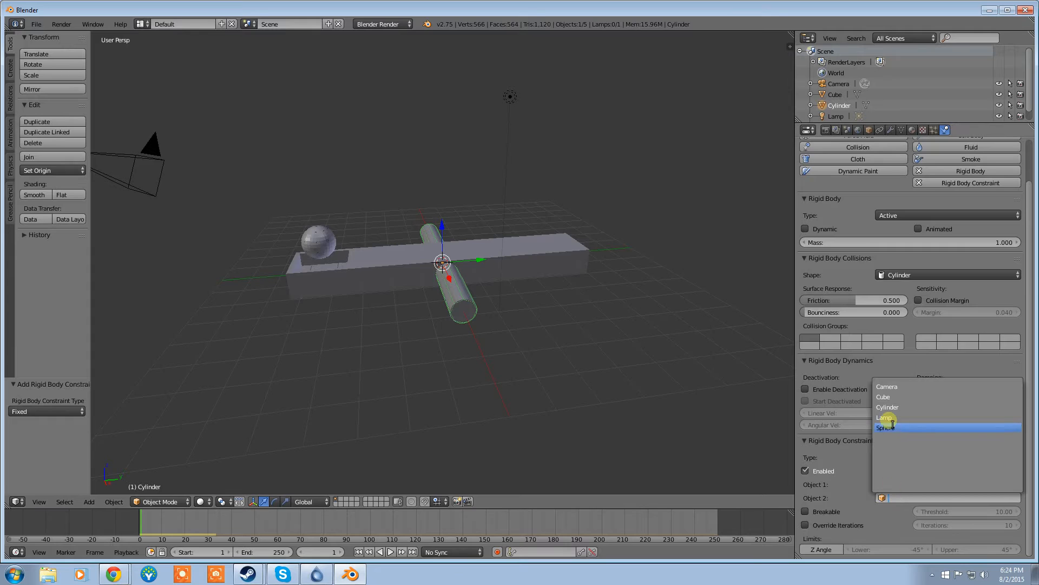
left_click(894, 397)
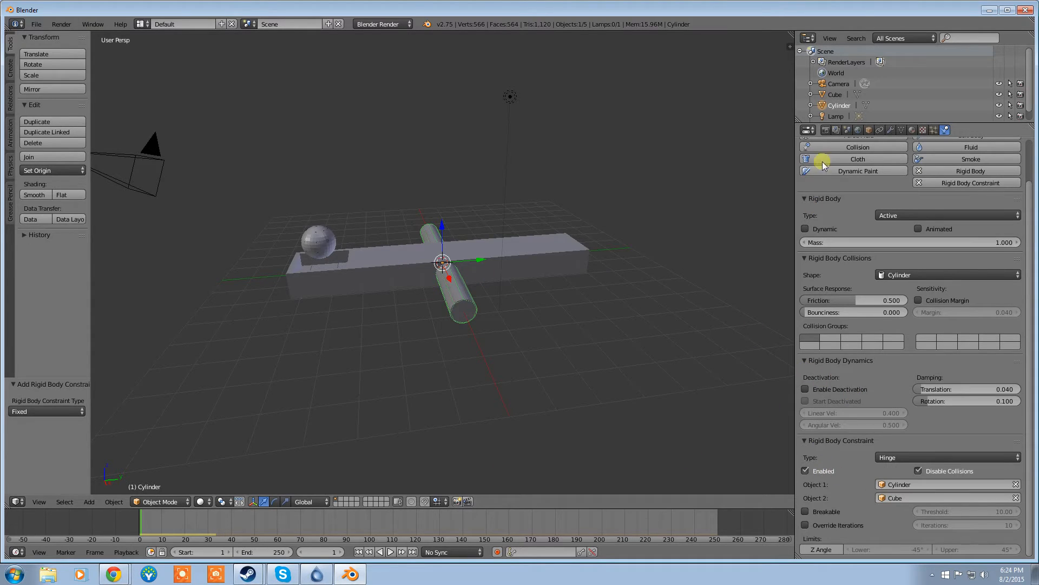
Rename the Cylinder object to Hinge and the Cube object to Catapult, and reselect the hinge cylinder
double_click(834, 106)
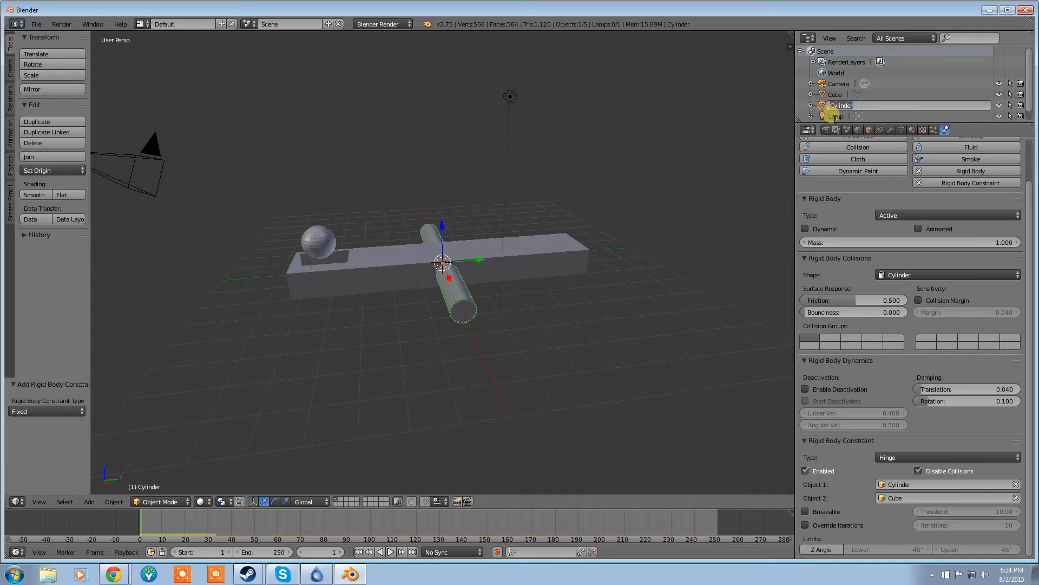
type("Hinge")
key("Return")
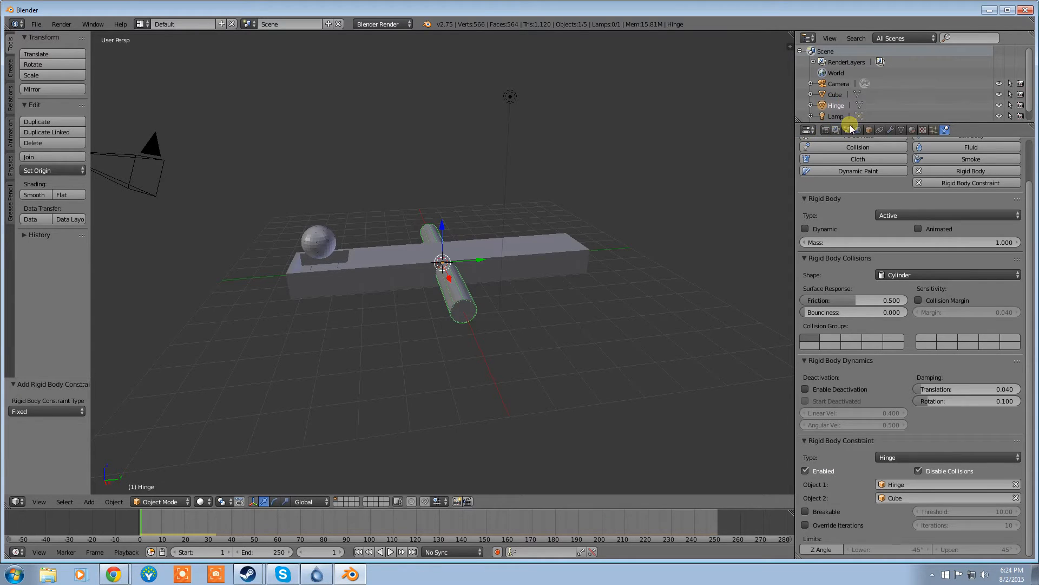
left_click(837, 96)
type("Catapu")
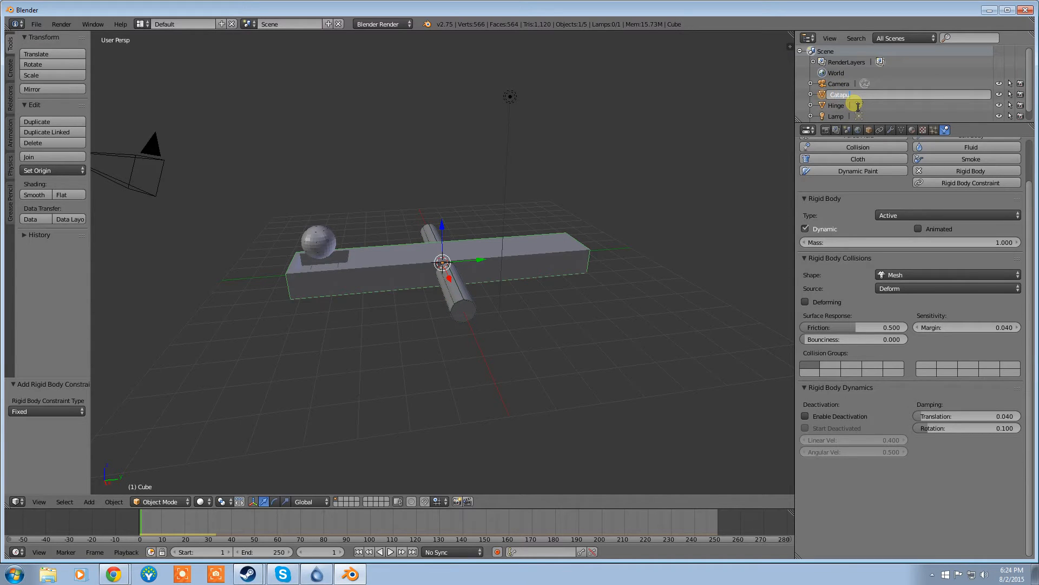
type("lt")
key("Return")
right_click(456, 280)
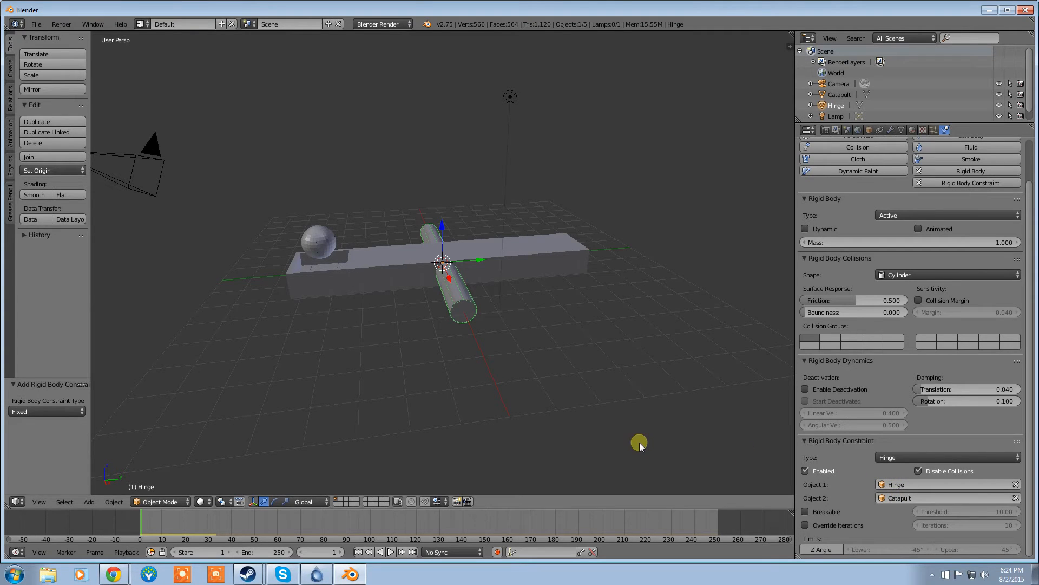
Test-play the hinged catapult simulation, stop it, and return to the first frame
left_click(390, 552)
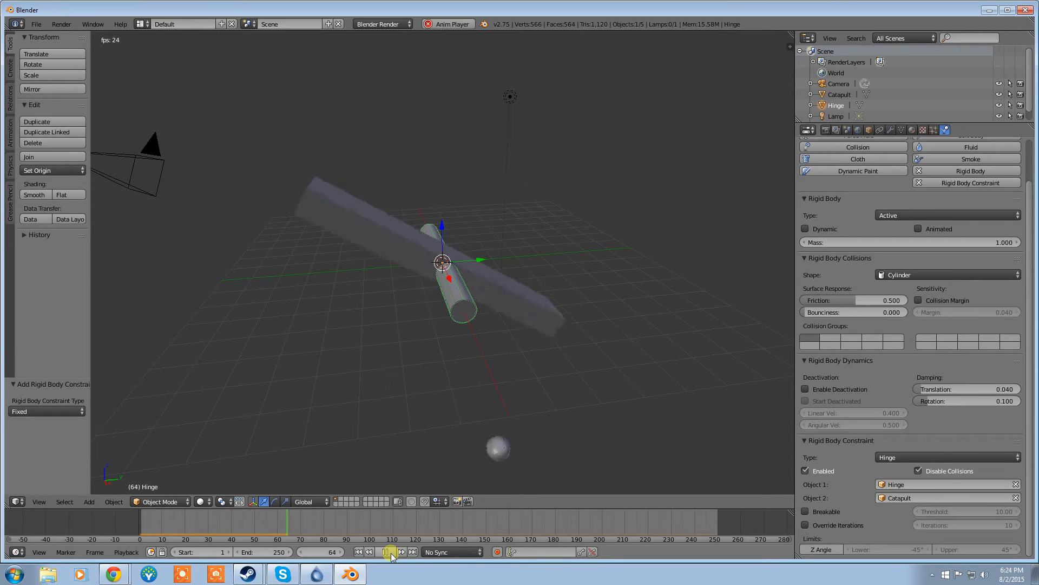
left_click(385, 552)
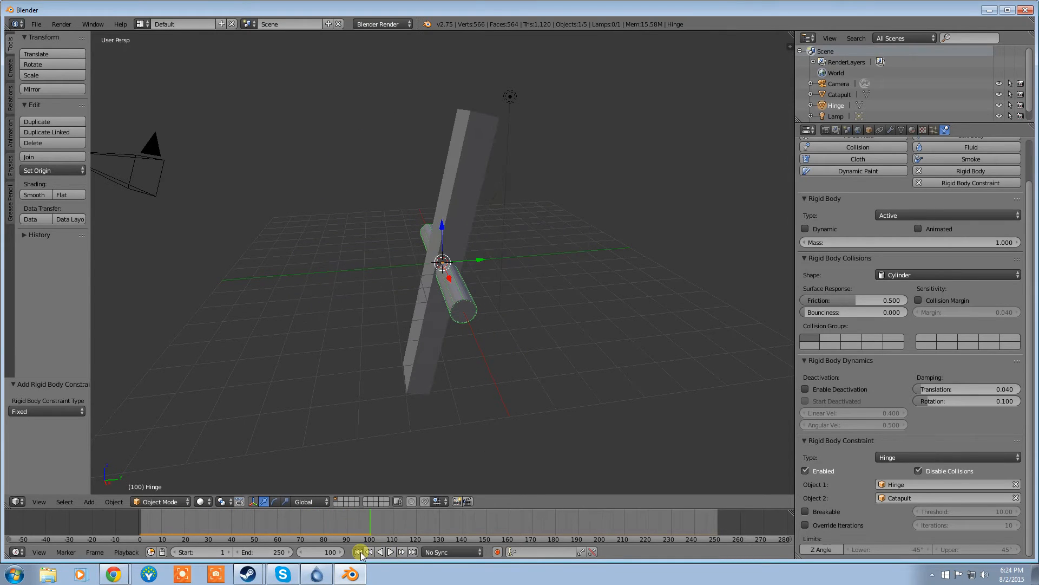
left_click(358, 552)
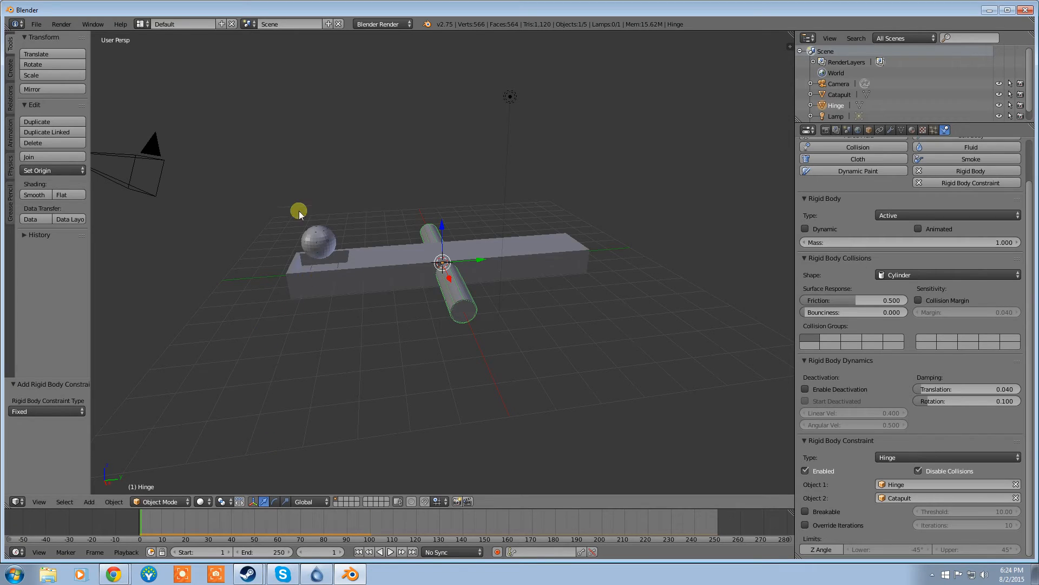
Add a cube and move it along Y by about -4.4, then down and another -0.121 along Y, beneath the beam's ball end
left_click(89, 501)
mouse_move(103, 488)
left_click(178, 399)
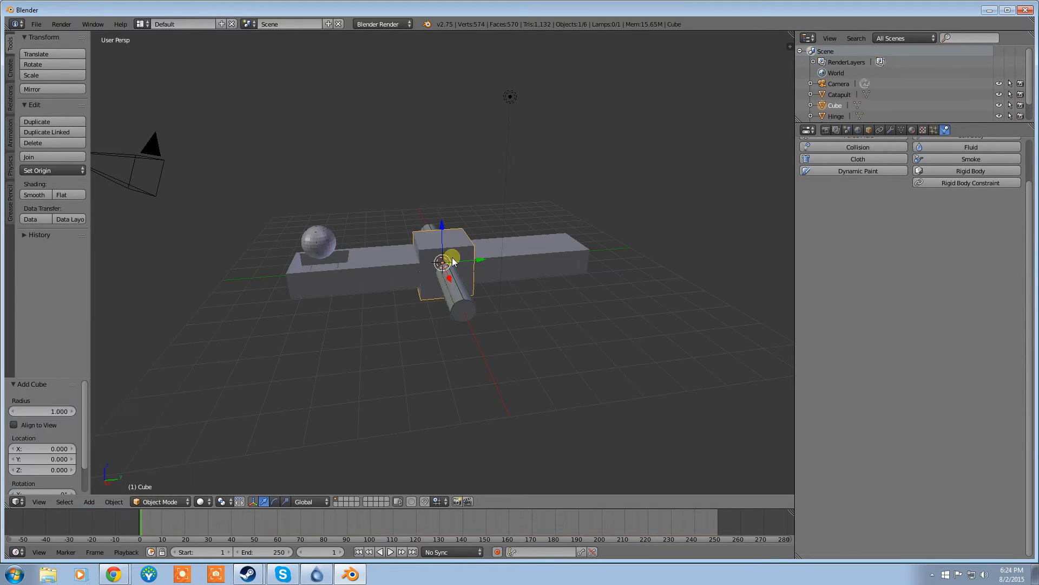
key("g")
key("y")
left_click(360, 262)
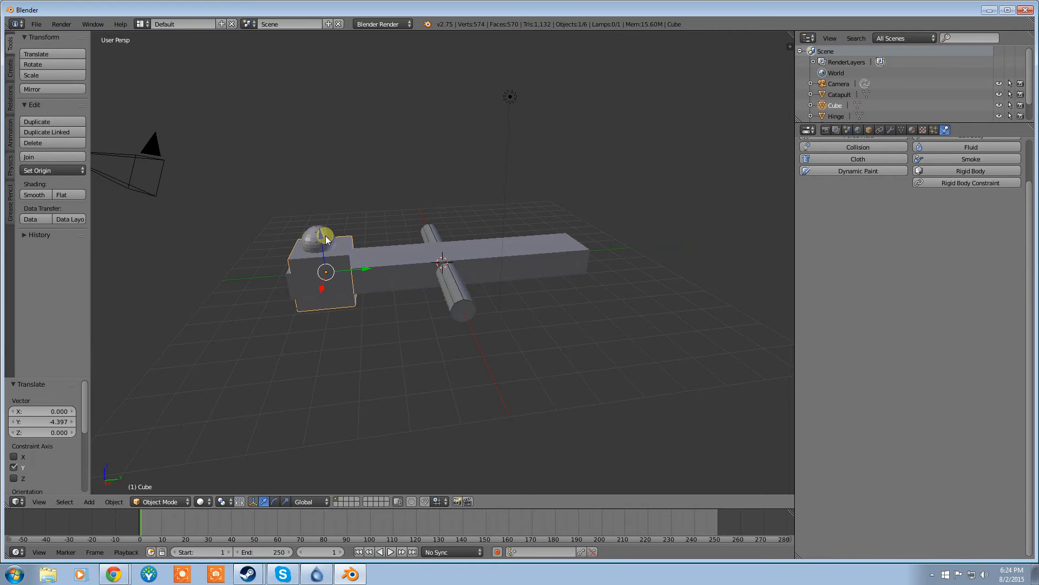
key("g")
key("z")
left_click(327, 269)
key("g")
key("y")
left_click(370, 307)
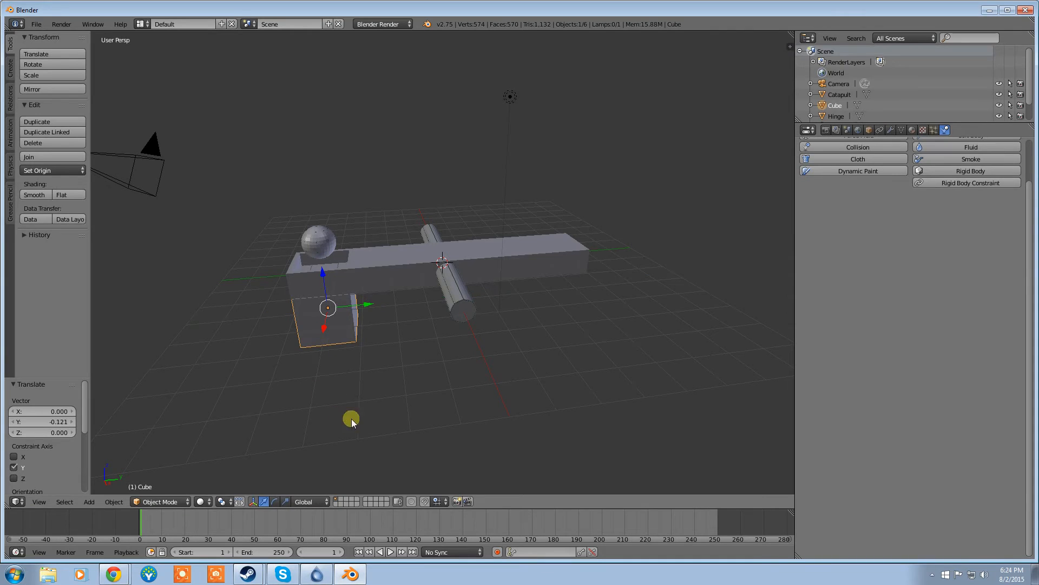
Give the support cube a Passive rigid body, then test-play the simulation and return to the first frame
left_click(970, 170)
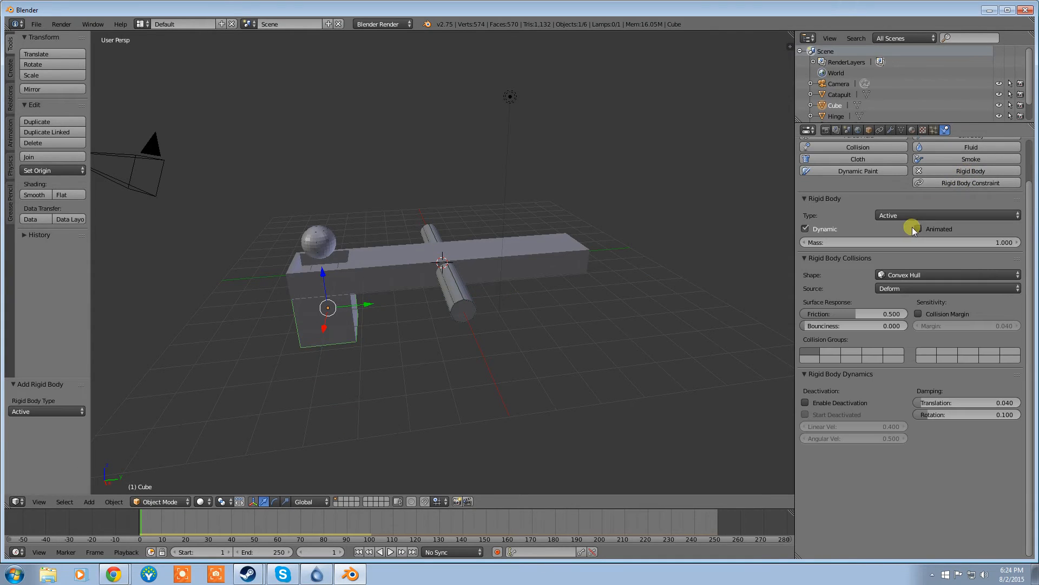
left_click(915, 215)
left_click(910, 191)
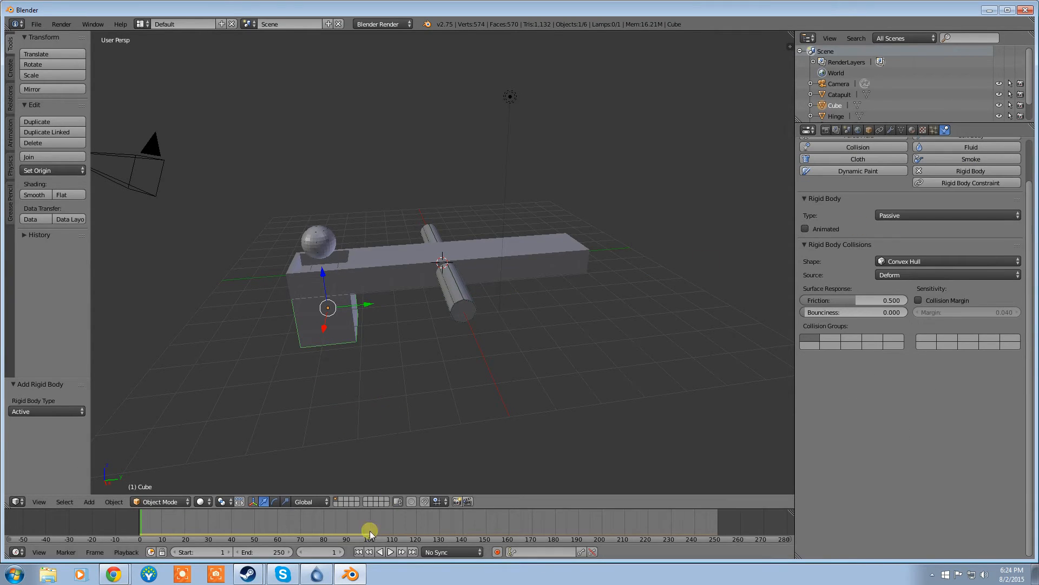
left_click(388, 552)
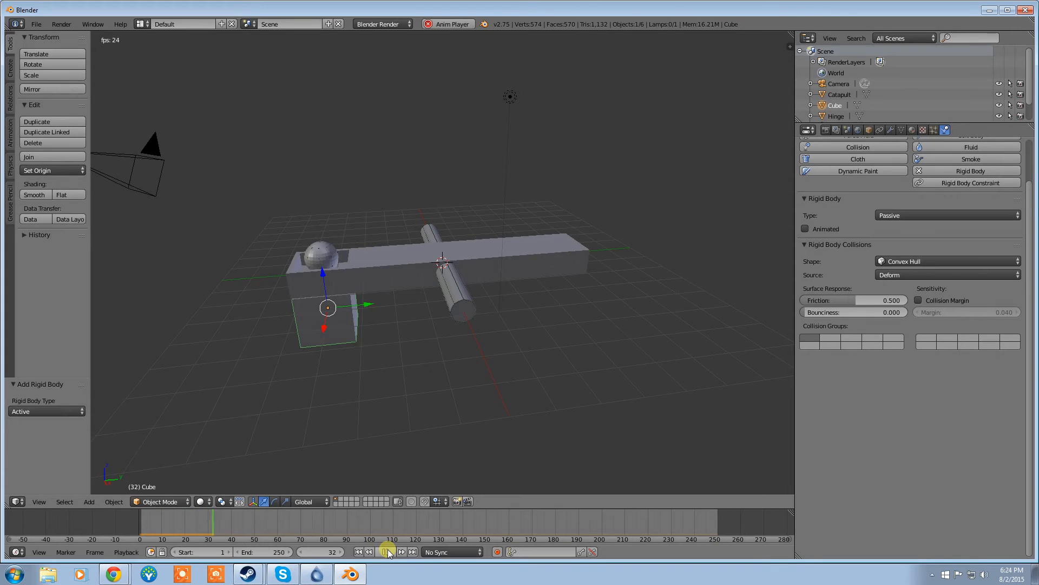
left_click(389, 551)
left_click(358, 552)
Add a UV sphere and place it high above the beam's free end, opposite the small ball
scroll(422, 293, "down", 5)
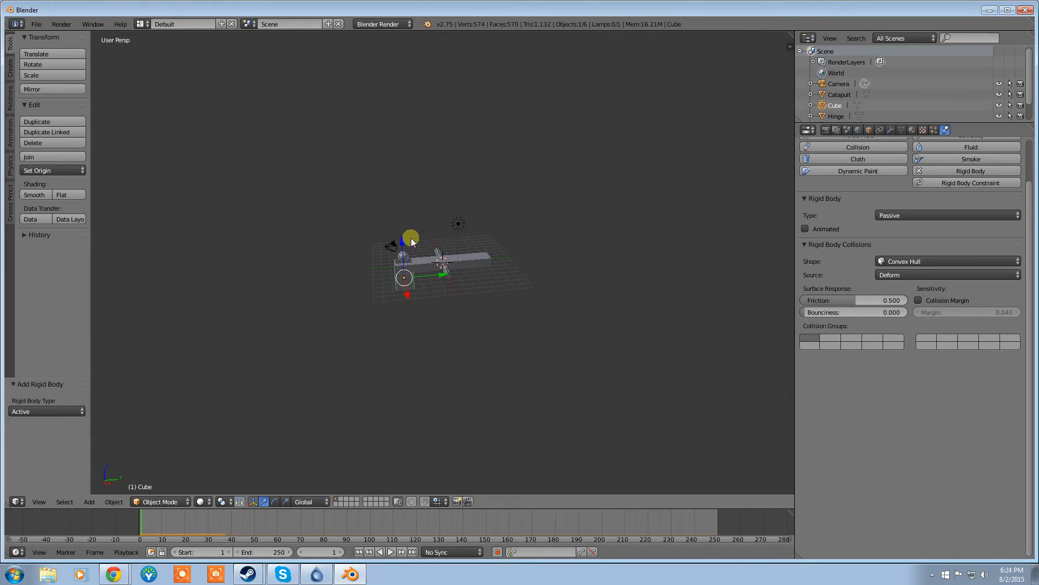
left_click(89, 499)
mouse_move(103, 489)
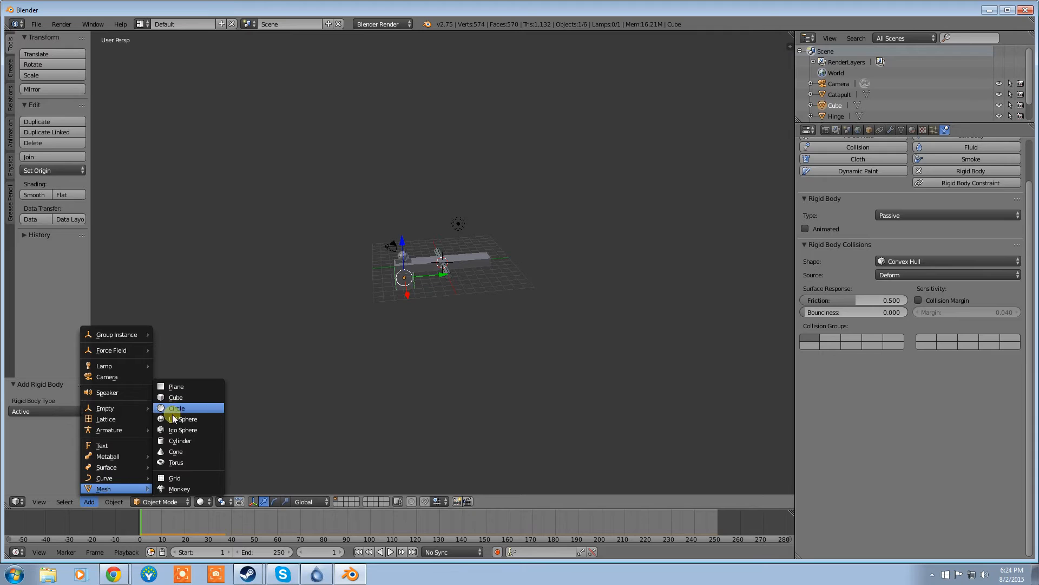
left_click(174, 420)
left_click_drag(484, 261, 483, 155)
Give the new sphere an Active rigid body with mass 3.2, then test-play and return to the first frame
left_click(956, 171)
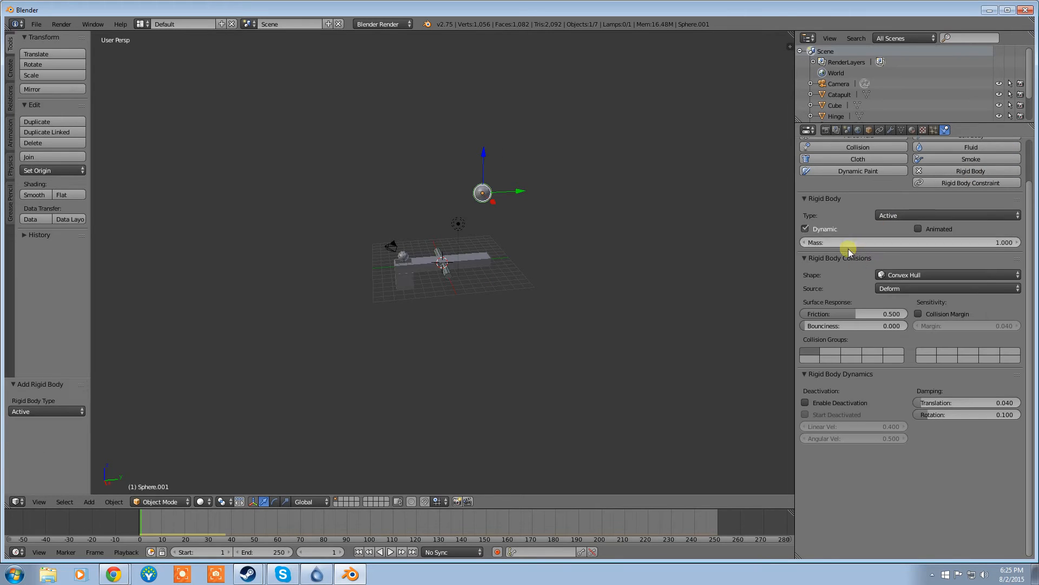
left_click_drag(926, 242, 943, 244)
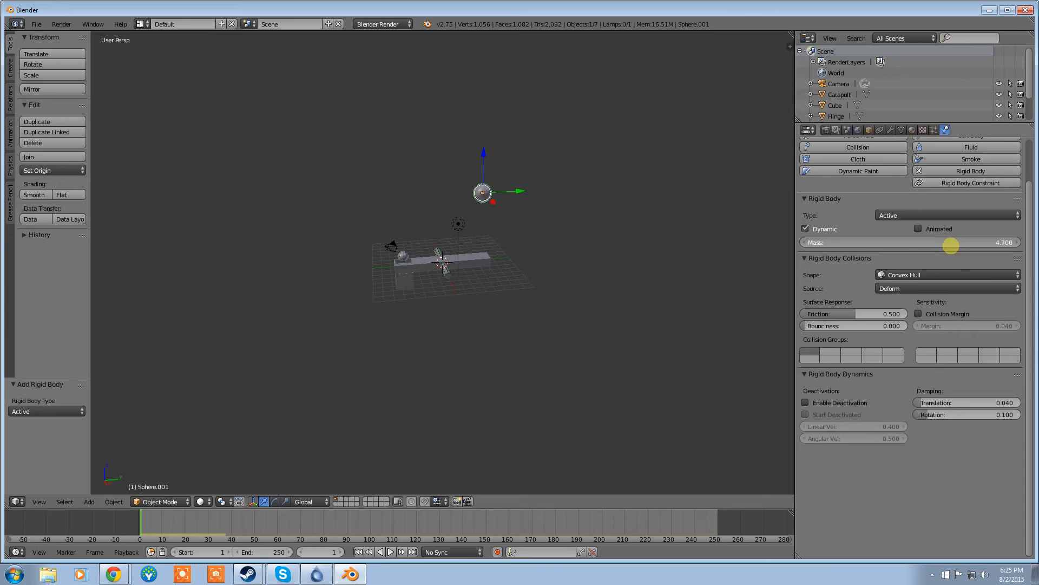
left_click(391, 552)
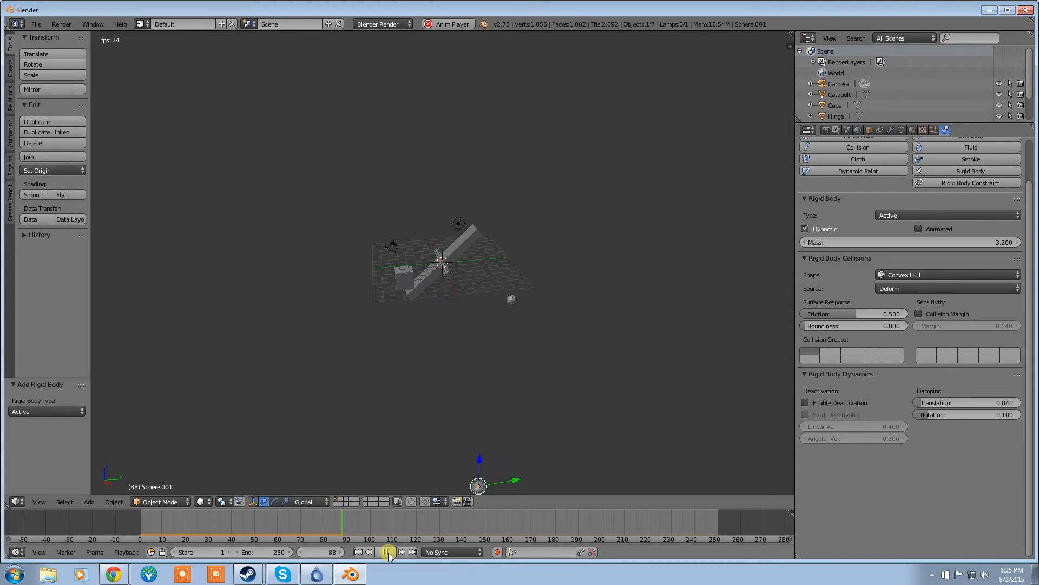
left_click(386, 552)
left_click(358, 551)
Raise the falling sphere's mass to 29.6, then test-play and return to the first frame
mouse_move(954, 242)
left_mouse_down()
mouse_move(11, 245)
mouse_move(937, 247)
left_mouse_up()
left_click(389, 554)
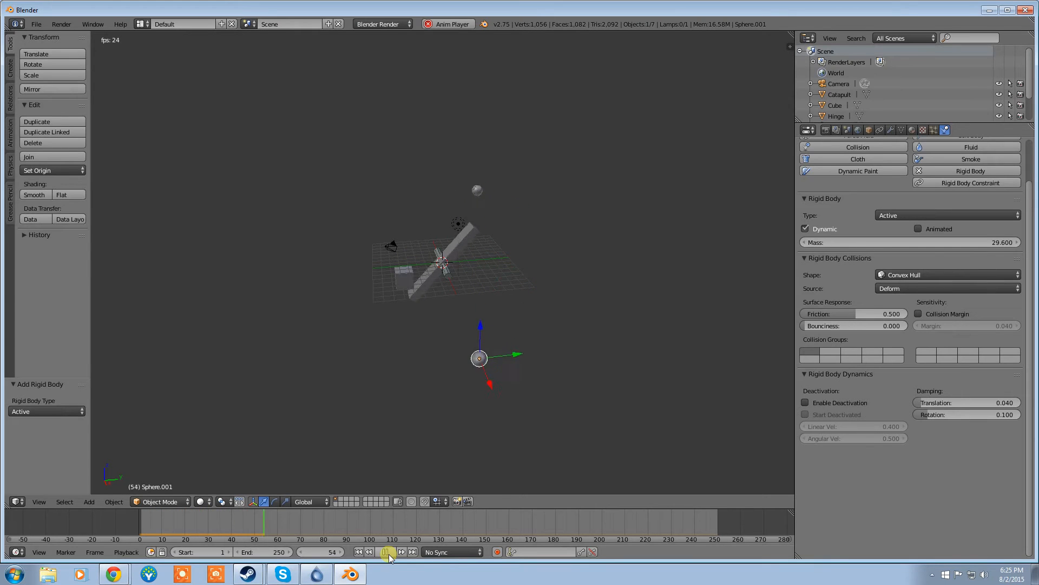
left_click(385, 551)
left_click(359, 551)
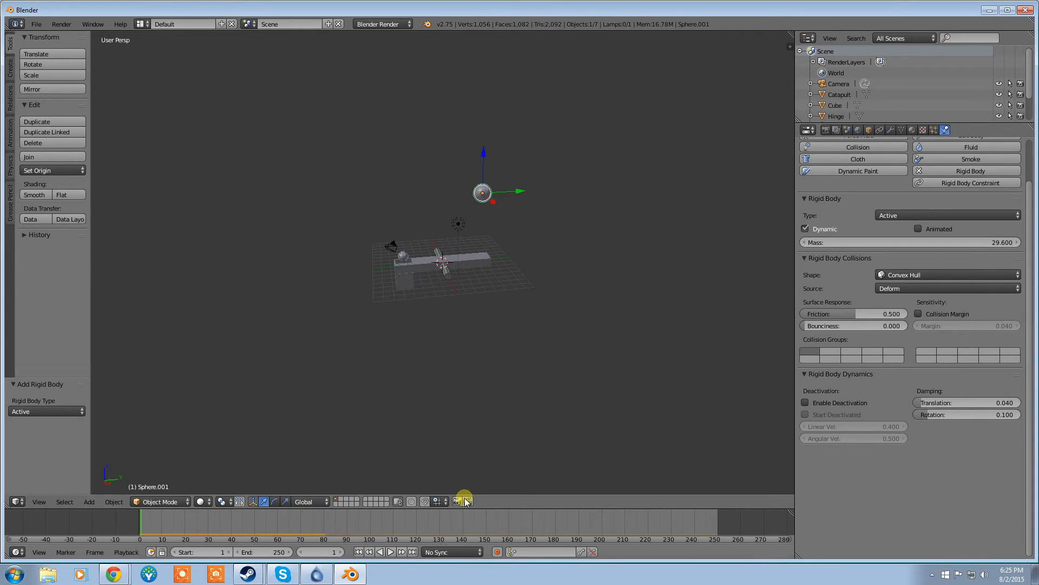
Increase the falling sphere's mass to 432.4, then test-play and return to the first frame
left_click_drag(984, 240, 174, 243)
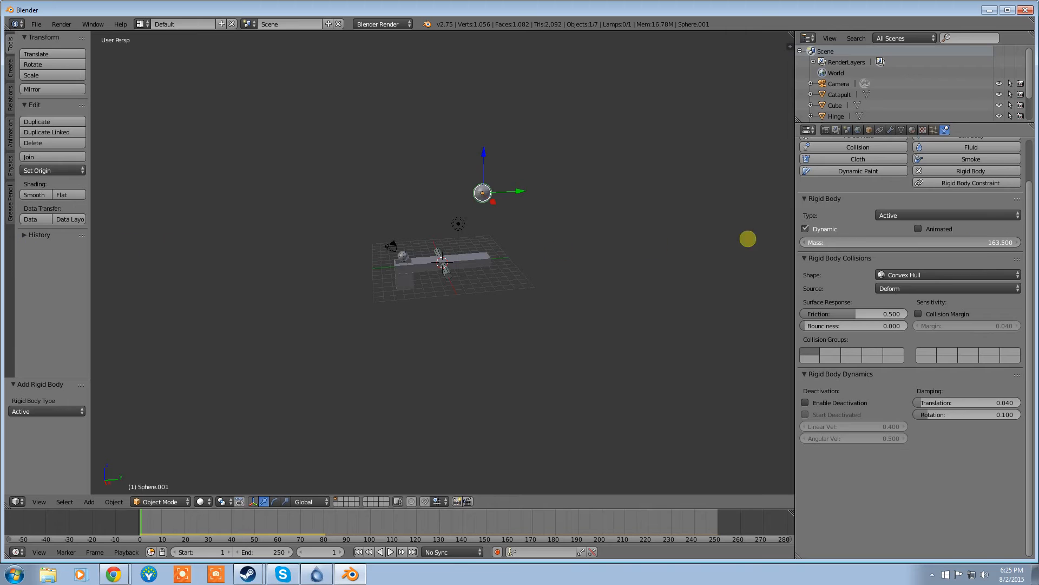
left_click_drag(60, 459, 303, 414)
left_click(385, 552)
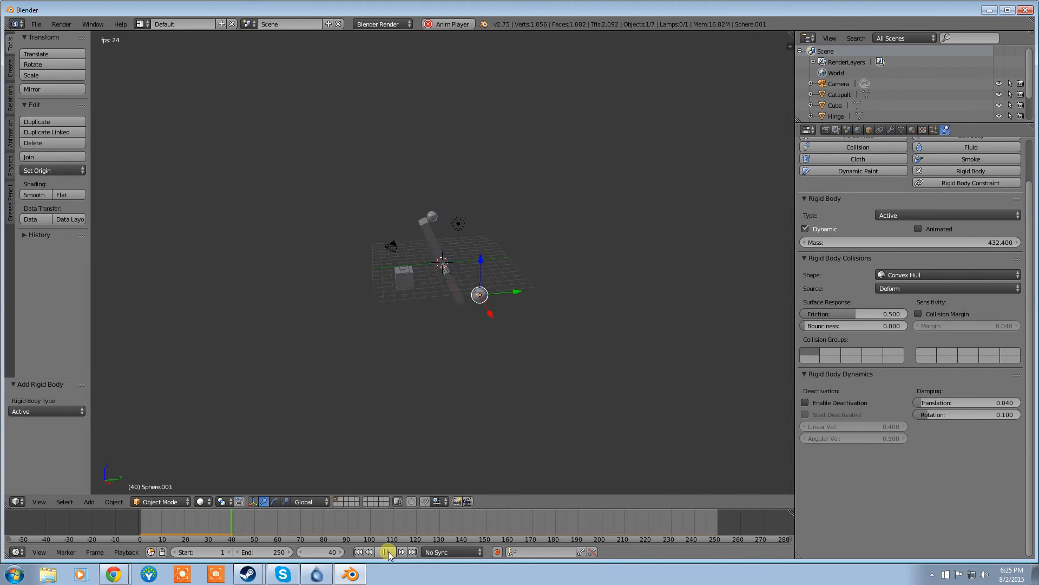
left_click(385, 551)
left_click(358, 552)
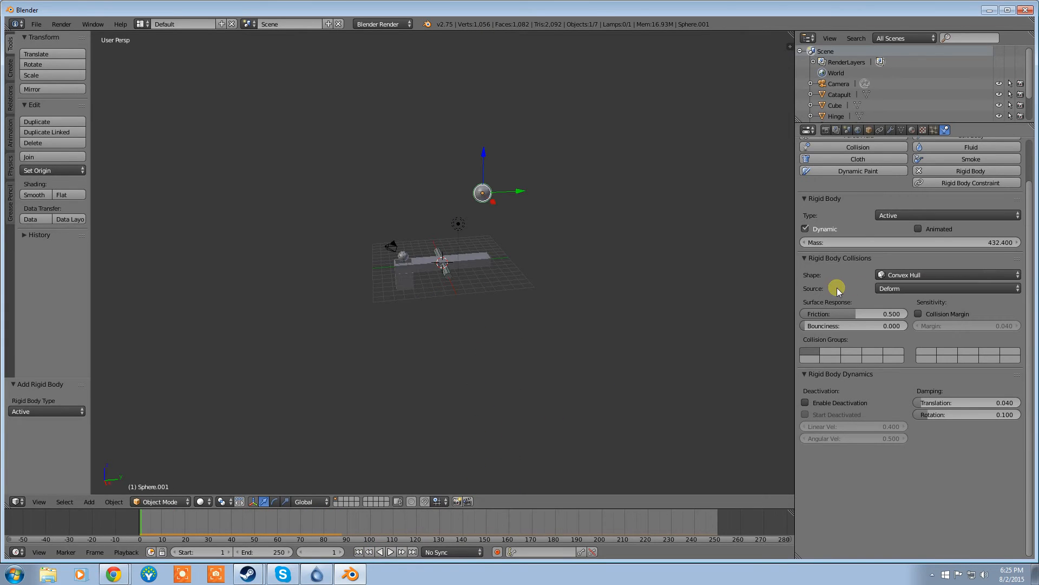
Set the falling sphere's collision shape to Sphere, then test-play and return to the first frame
left_click(962, 275)
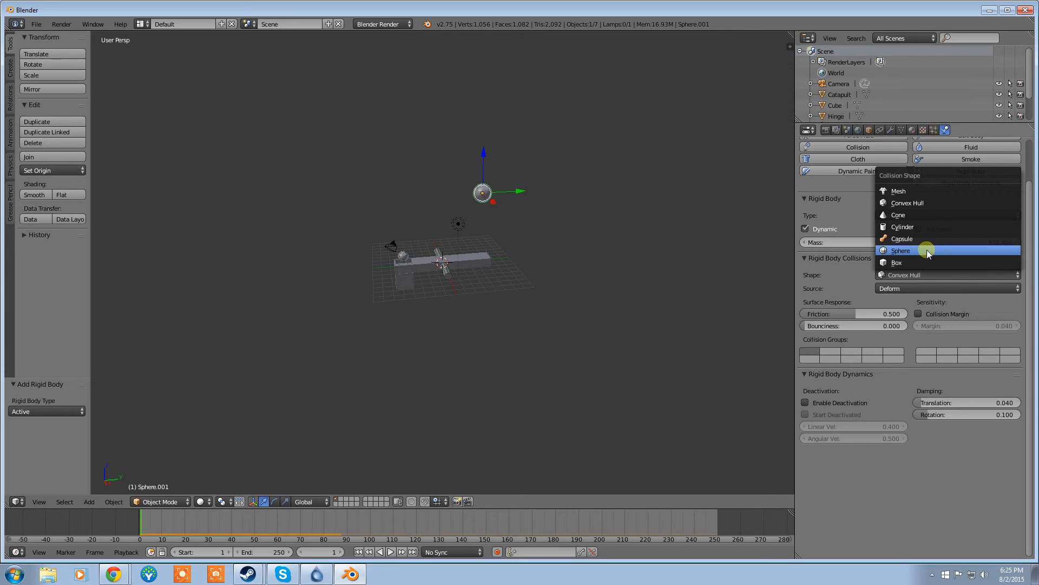
left_click(924, 250)
left_click(388, 553)
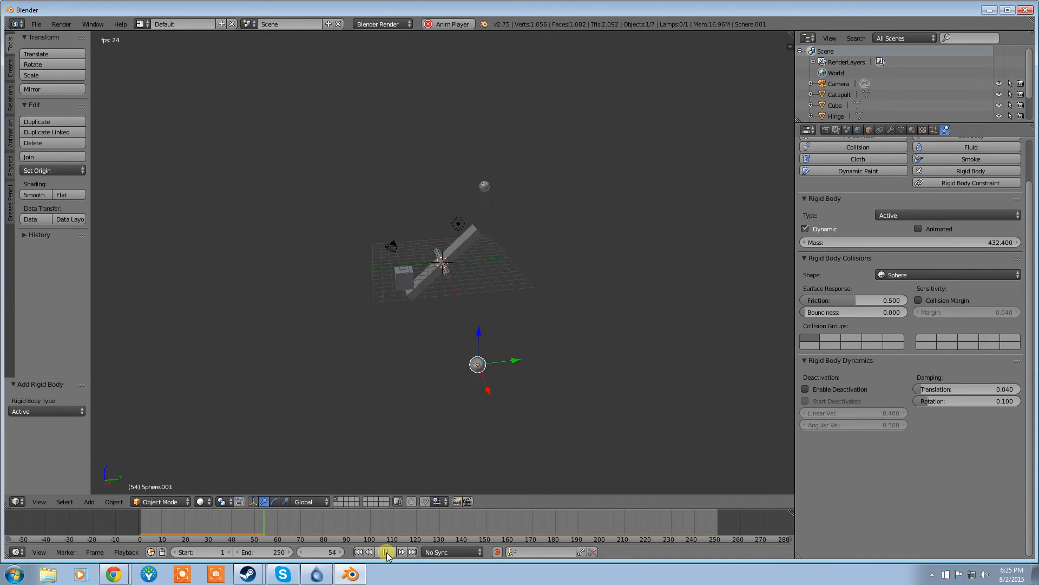
left_click(387, 552)
left_click(361, 551)
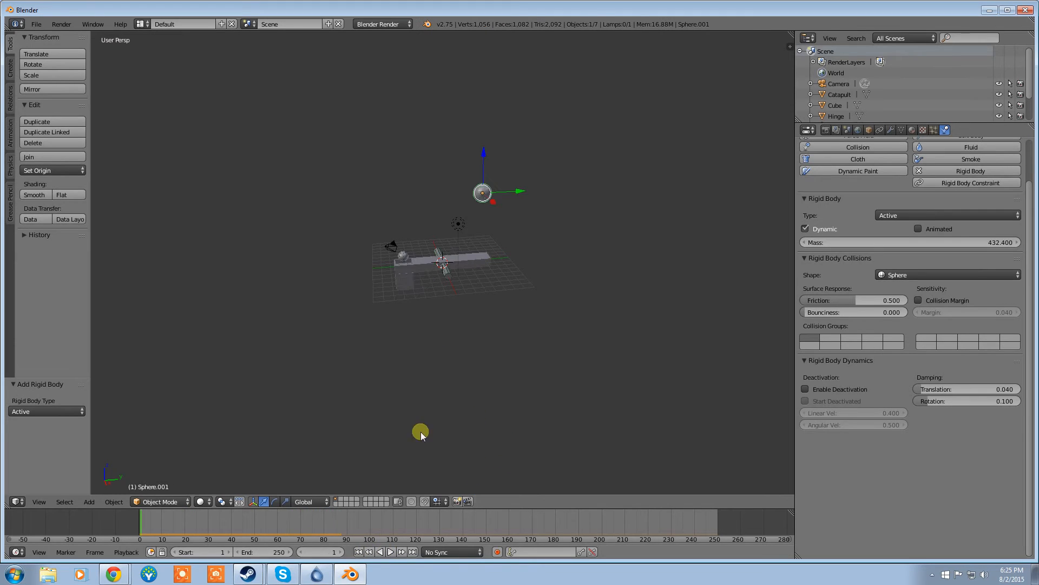
Move the Hinge cylinder about 2.8 units along Y, towards the beam's free end
scroll(465, 265, "up", 6)
scroll(634, 252, "down", 5)
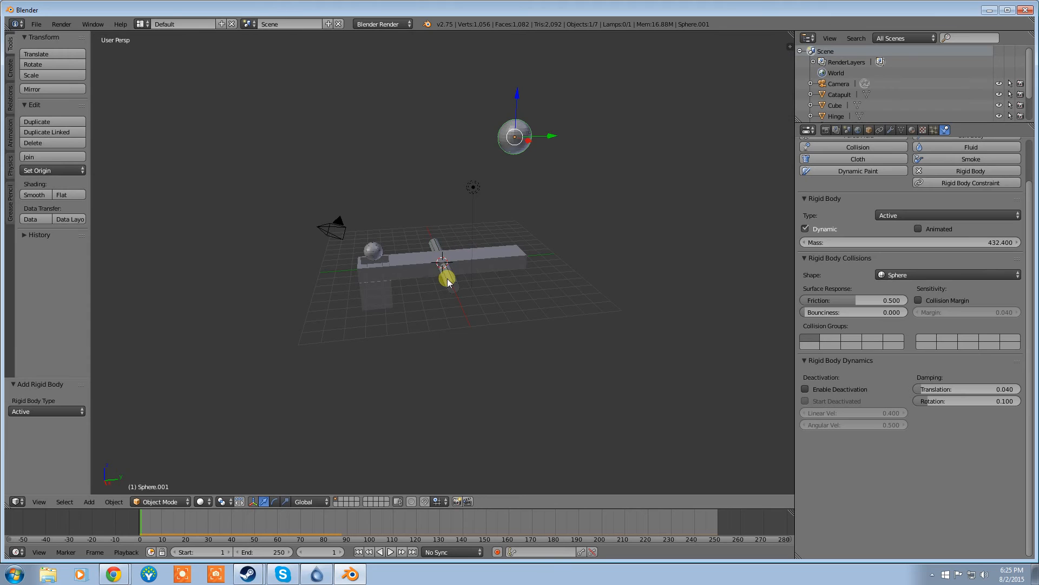
right_click(448, 281)
right_click(426, 263)
right_click(448, 281)
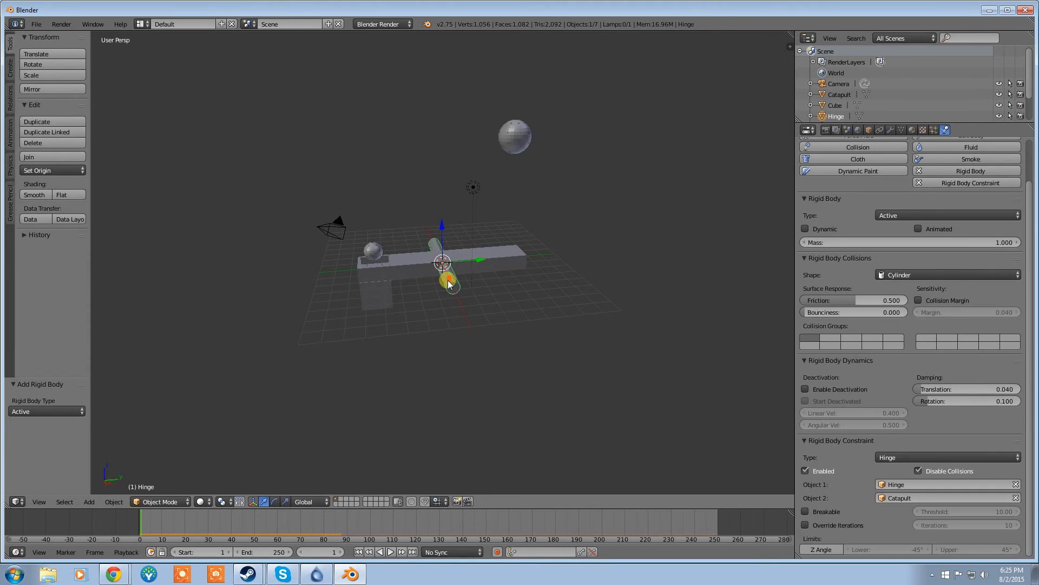
scroll(431, 274, "up", 5)
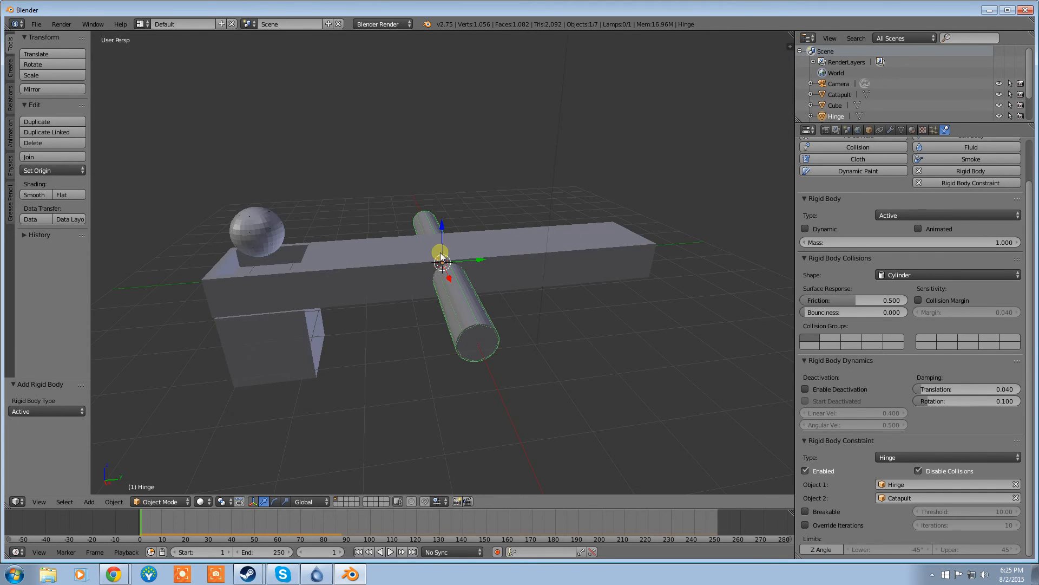
left_click_drag(482, 259, 580, 257)
Play the simulation with the shifted hinge, replay it from a wider view, and return to the first frame
scroll(529, 306, "down", 4)
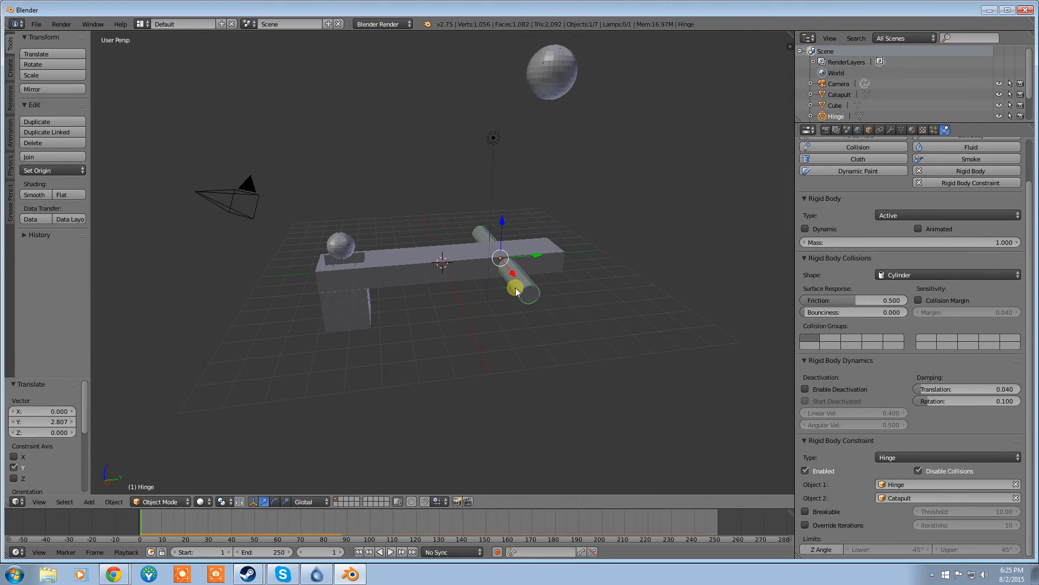
left_click(390, 552)
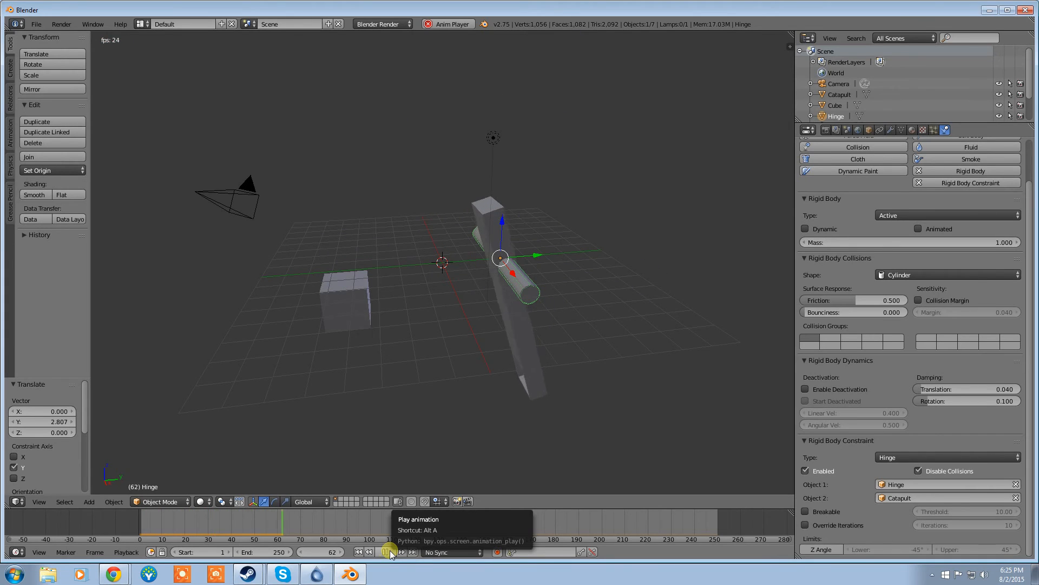
left_click(358, 552)
left_click(378, 552)
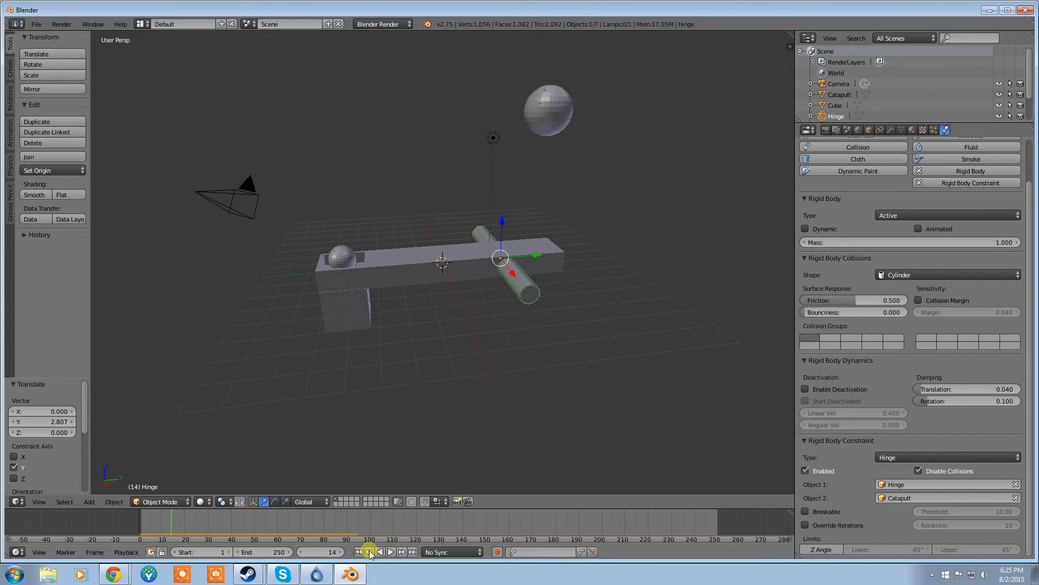
scroll(372, 317, "down", 3)
scroll(371, 317, "down", 3)
left_click(359, 552)
left_click(390, 552)
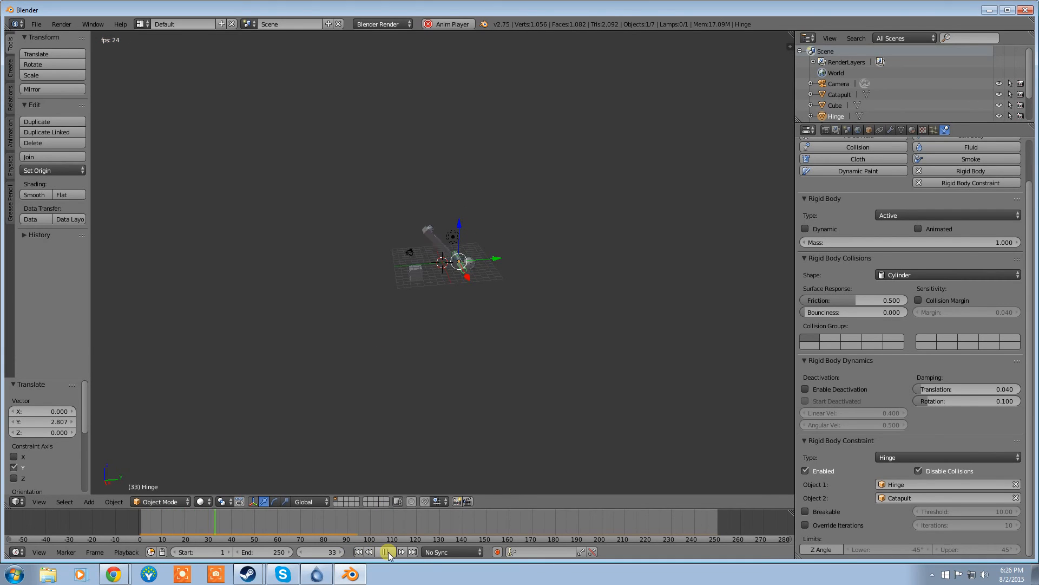
left_click(385, 552)
left_click(362, 552)
Move the Hinge cylinder about -5.15 along Y, towards the beam's ball end, and test-play the simulation
left_click_drag(495, 263, 467, 262)
left_click(389, 551)
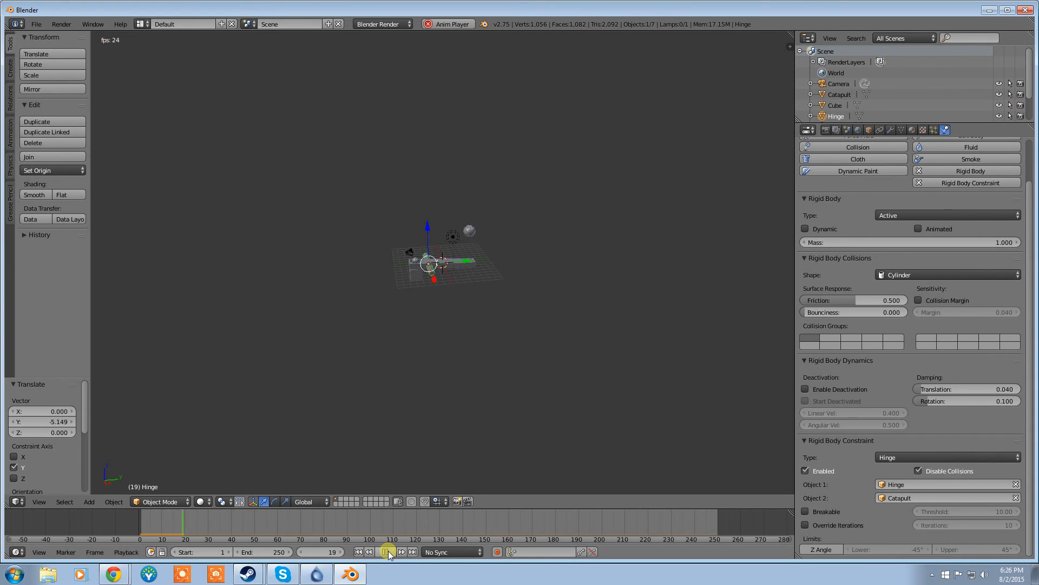
left_click(358, 551)
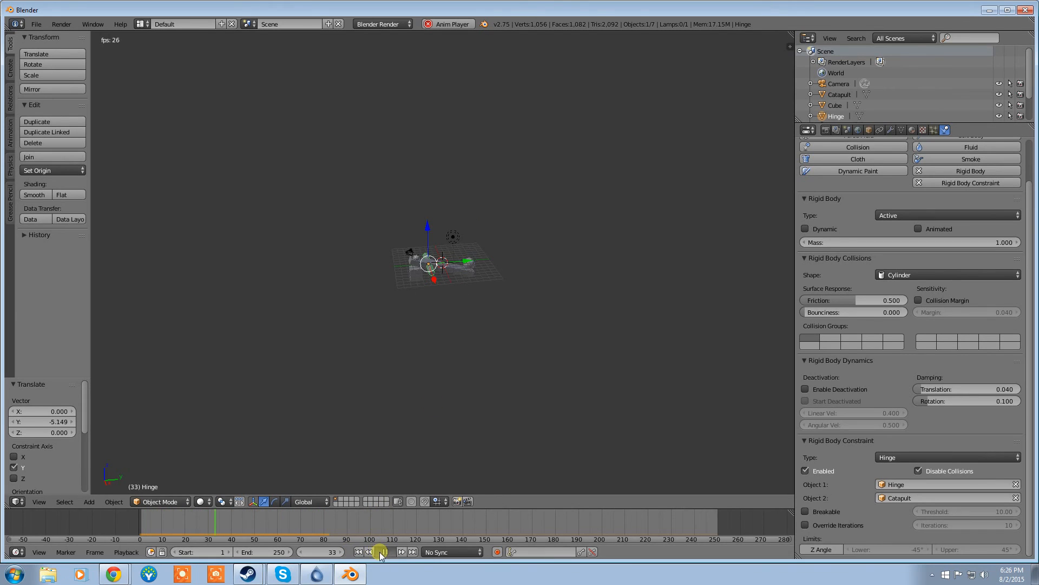
key("Escape")
Move the Hinge cylinder about 13.18 along Y, beyond the beam's free end, then test-play and return to the first frame
key("g")
key("y")
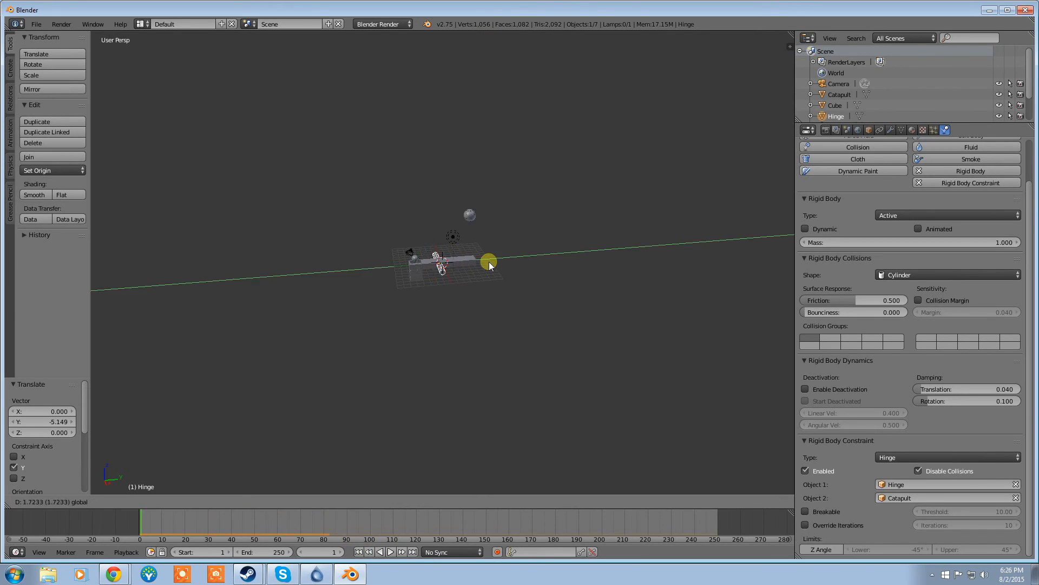
left_click(544, 261)
left_click(390, 552)
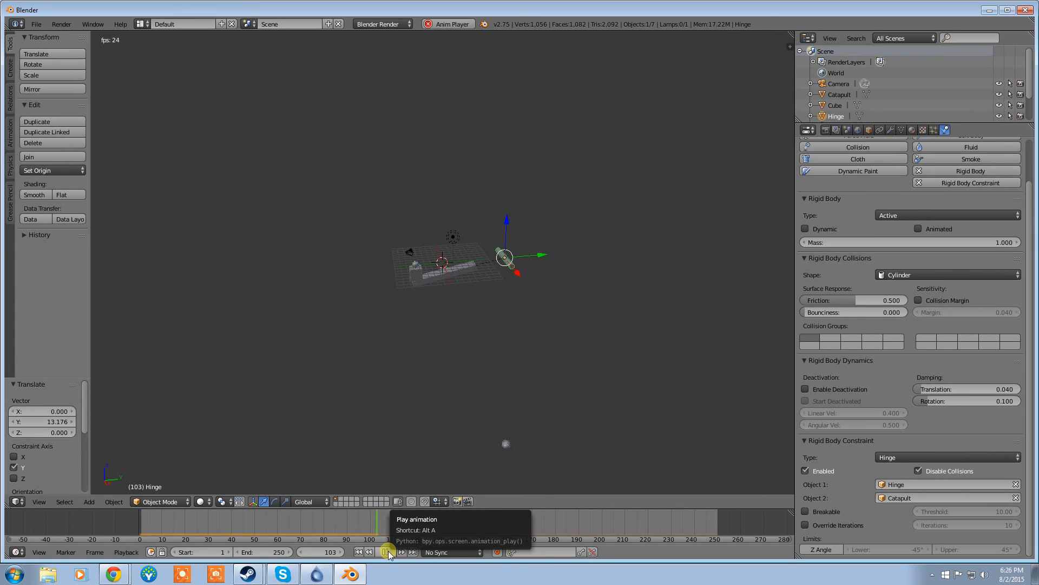
left_click(388, 552)
left_click(359, 552)
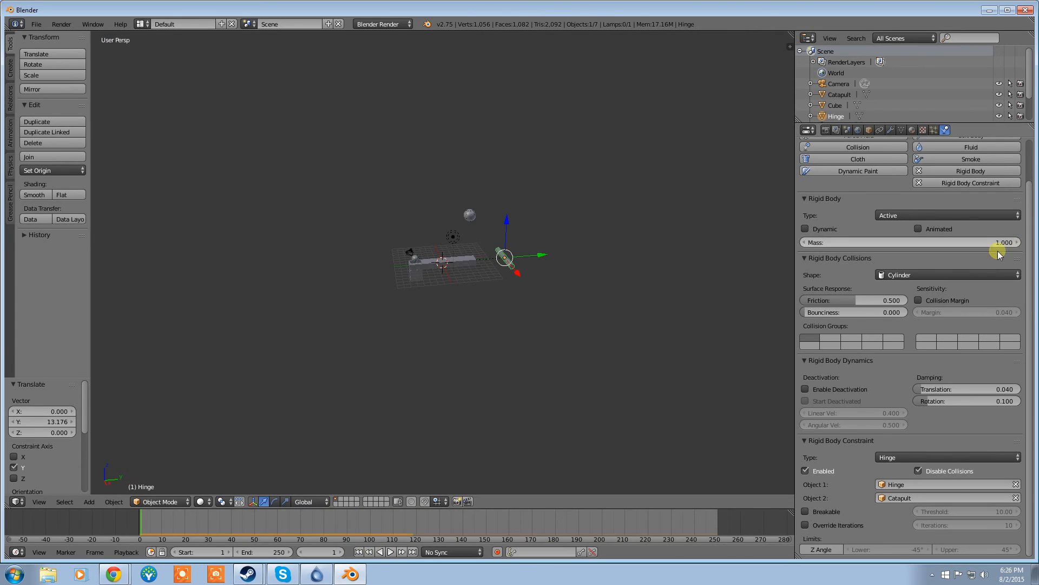
Set the falling sphere's mass to 9.6, then test-play the simulation and return to the first frame
right_click(471, 214)
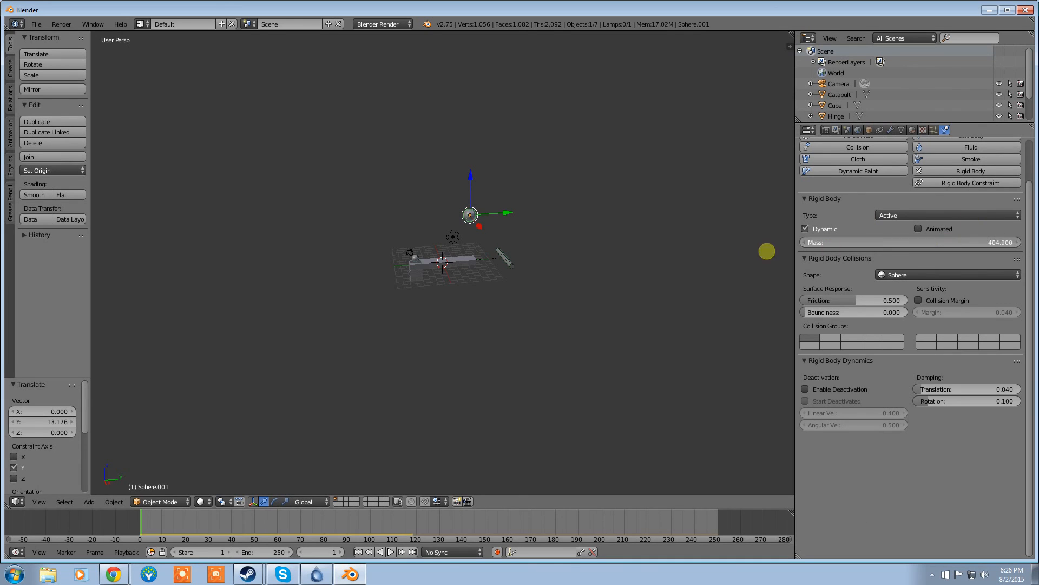
left_click_drag(514, 278, 340, 531)
left_click(391, 552)
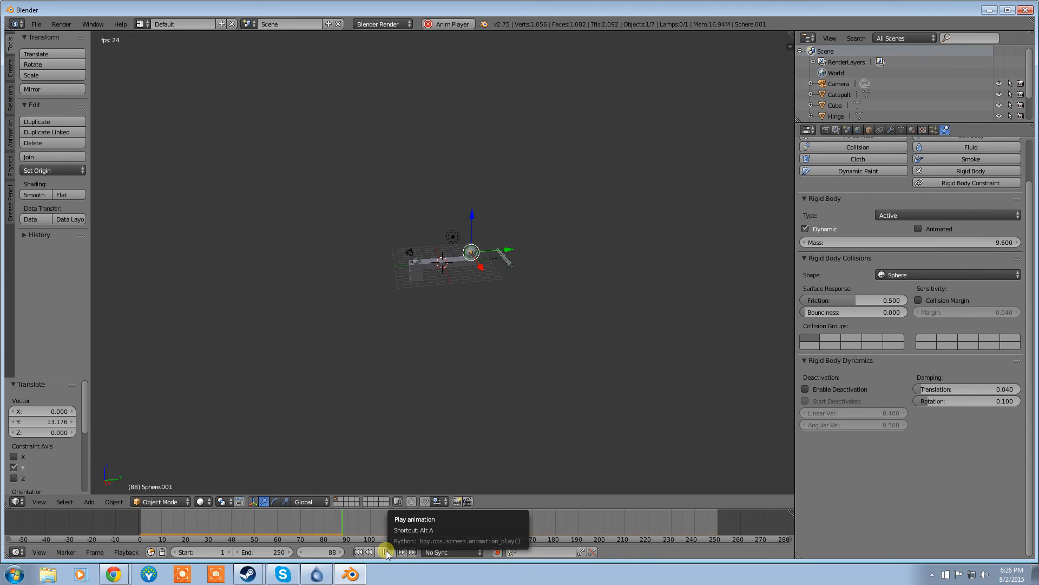
left_click(386, 551)
left_click(359, 552)
Move the Hinge cylinder about -8.3 along Y, back into the beam, then test-play and return to the first frame
right_click(503, 254)
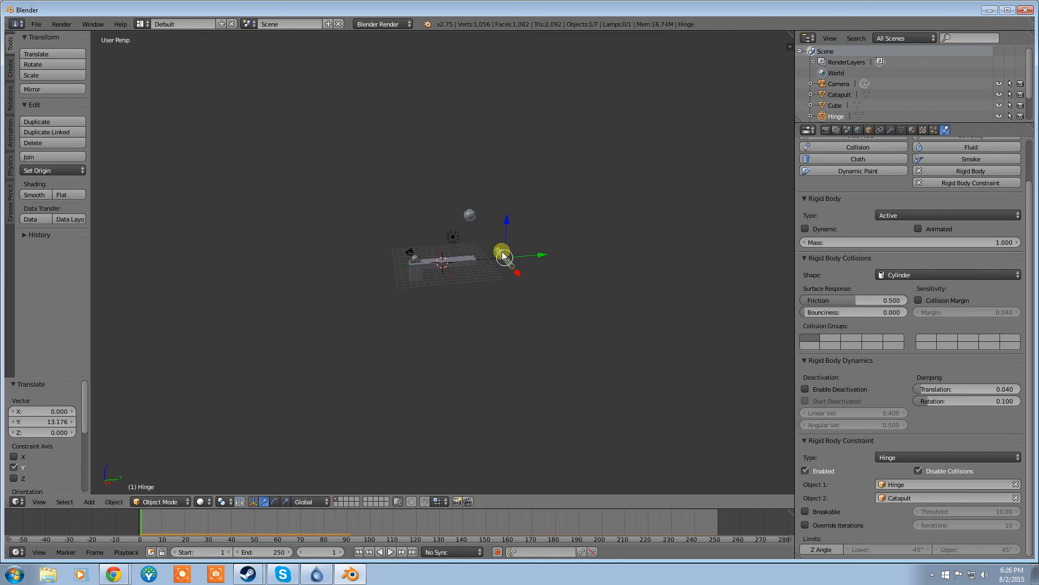
left_click_drag(524, 256, 495, 256)
left_click(391, 551)
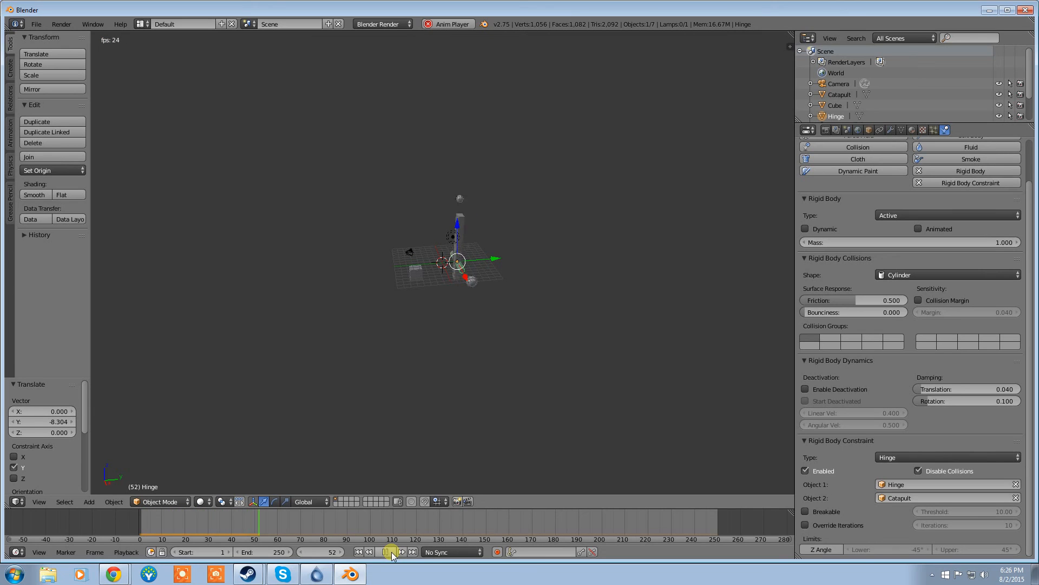
left_click(391, 551)
left_click(359, 552)
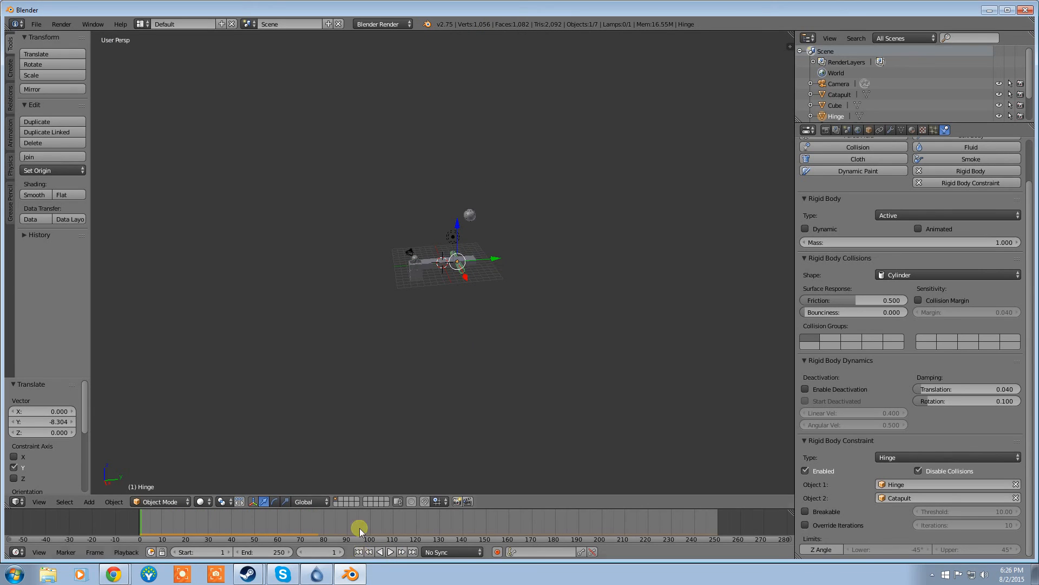